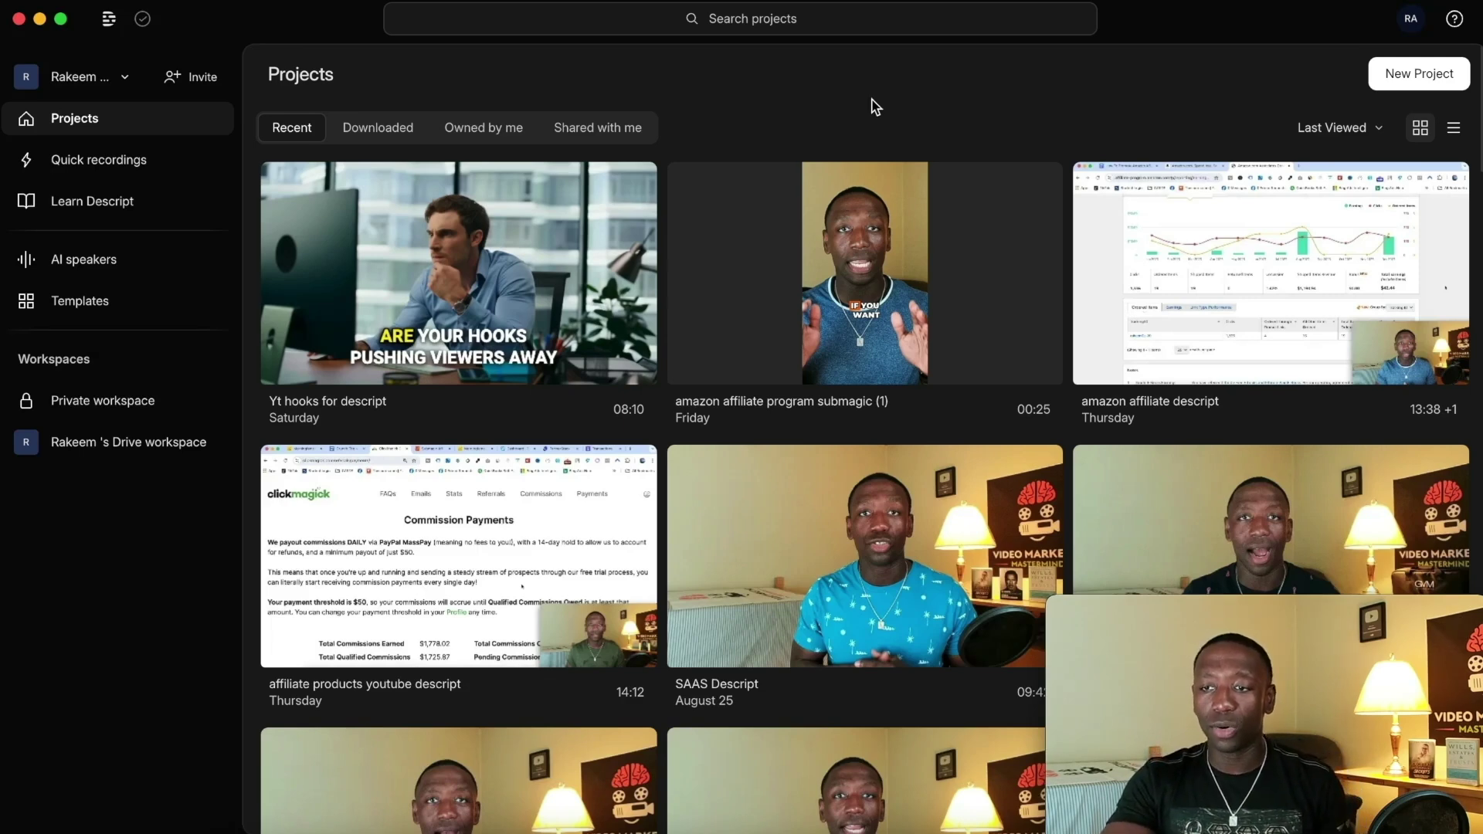
# Create a new untitled video project and bring up its Record panel.
pyautogui.click(1428, 81)
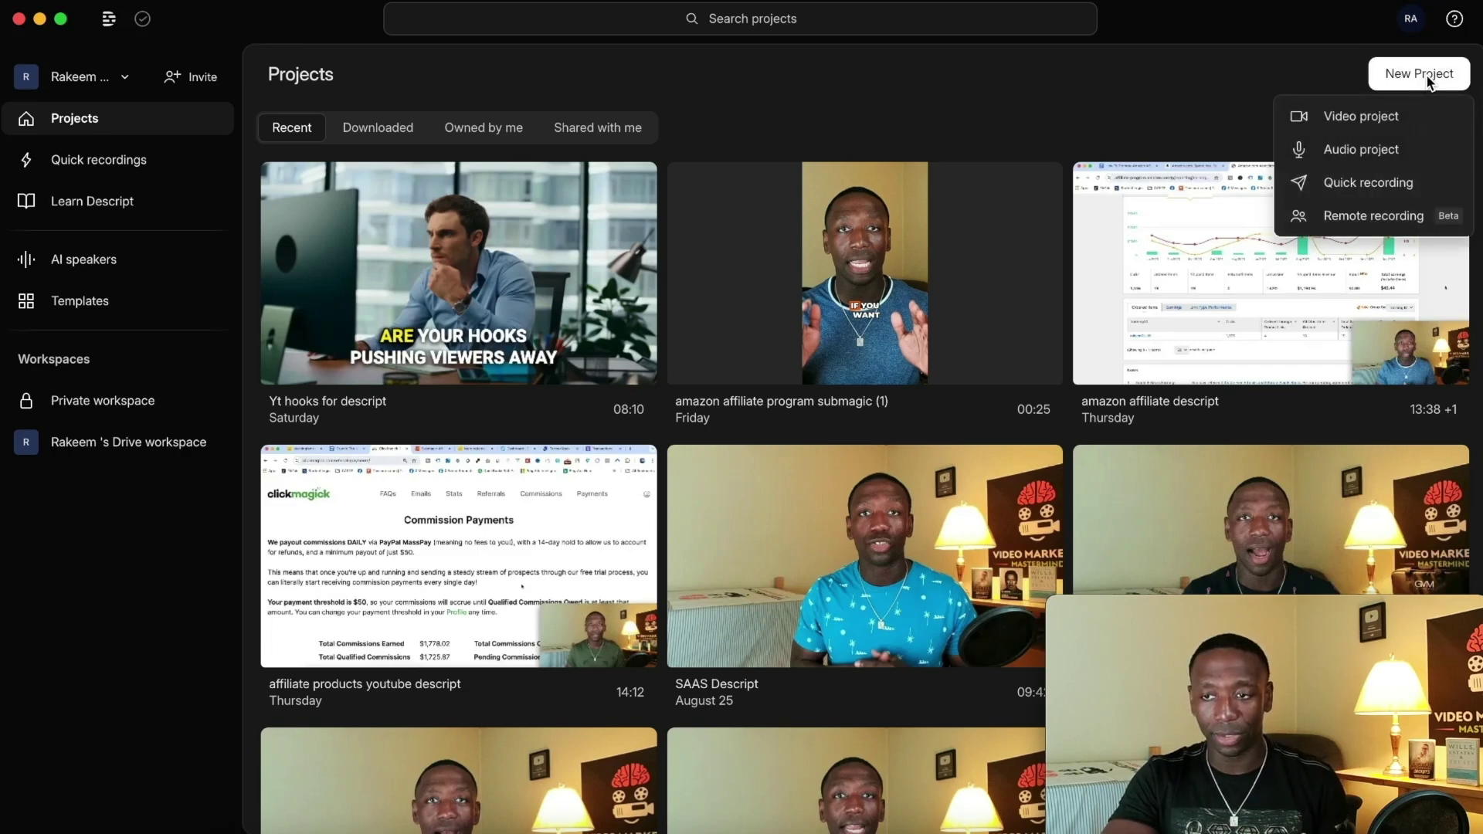
pyautogui.click(1325, 122)
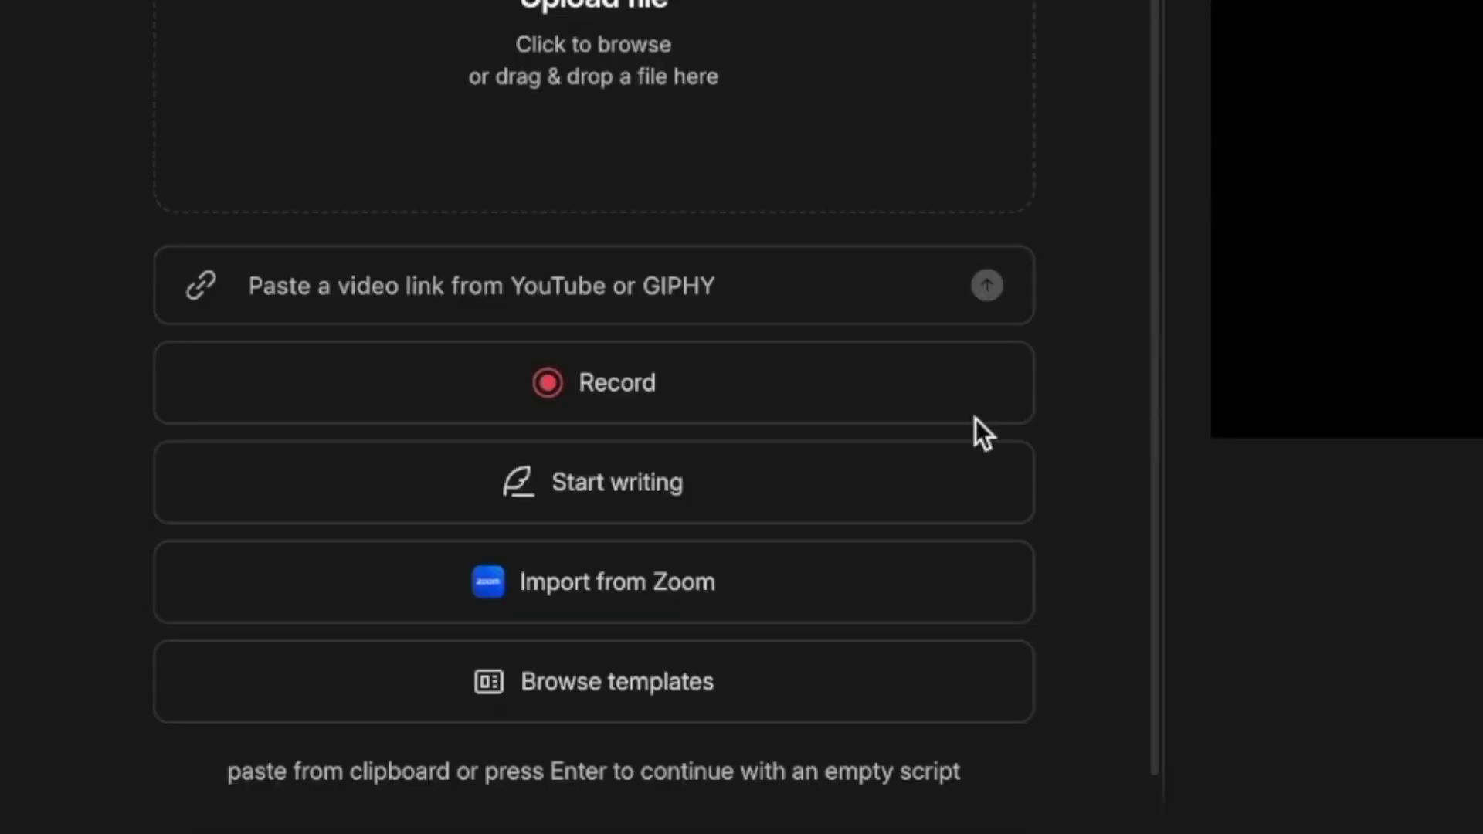
pyautogui.click(633, 377)
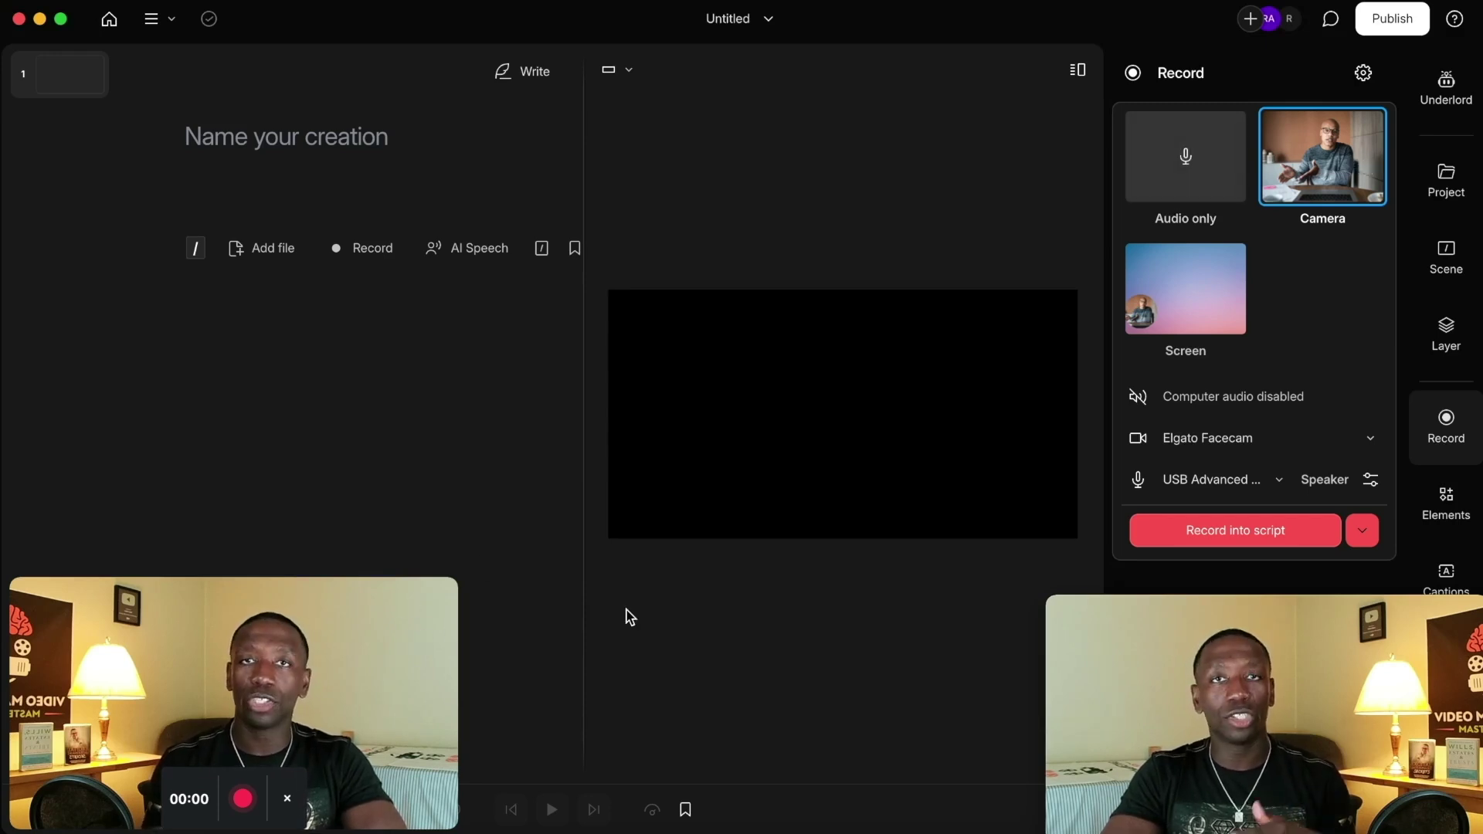
# Switch the recording mode to Screen, keeping the Elgato Facecam as camera.
pyautogui.click(1203, 272)
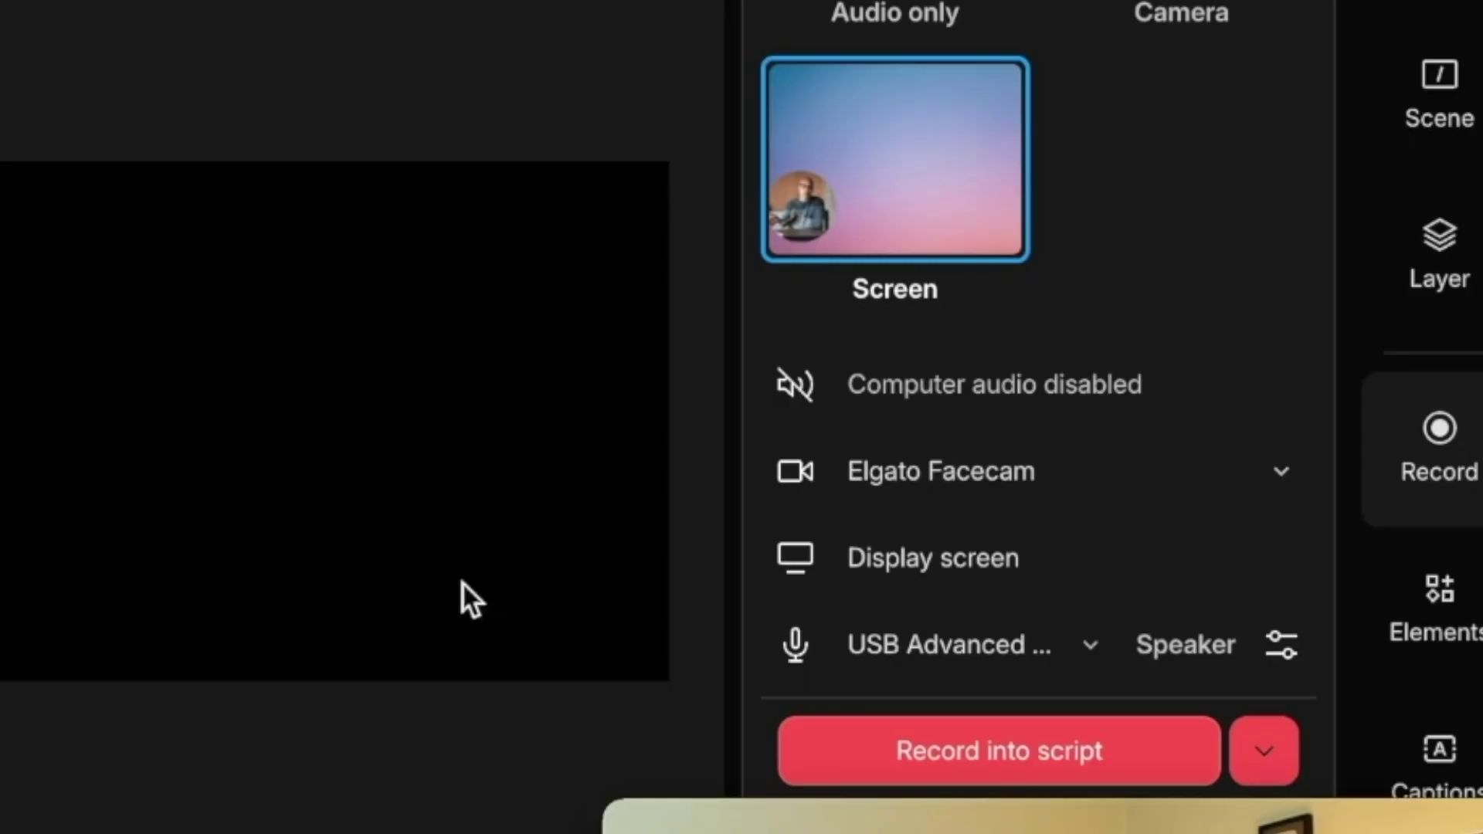
pyautogui.click(1286, 468)
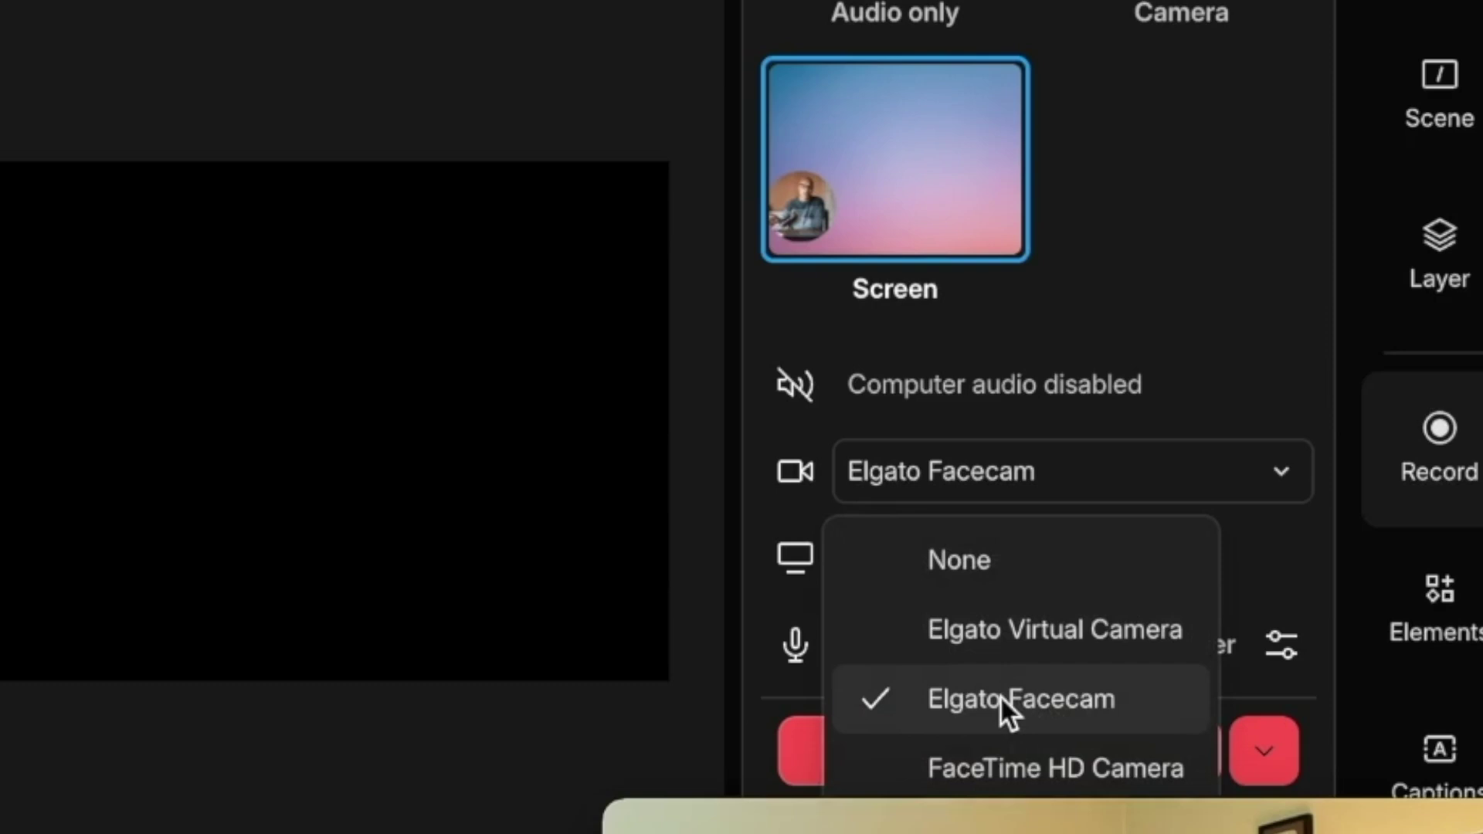
pyautogui.click(1261, 275)
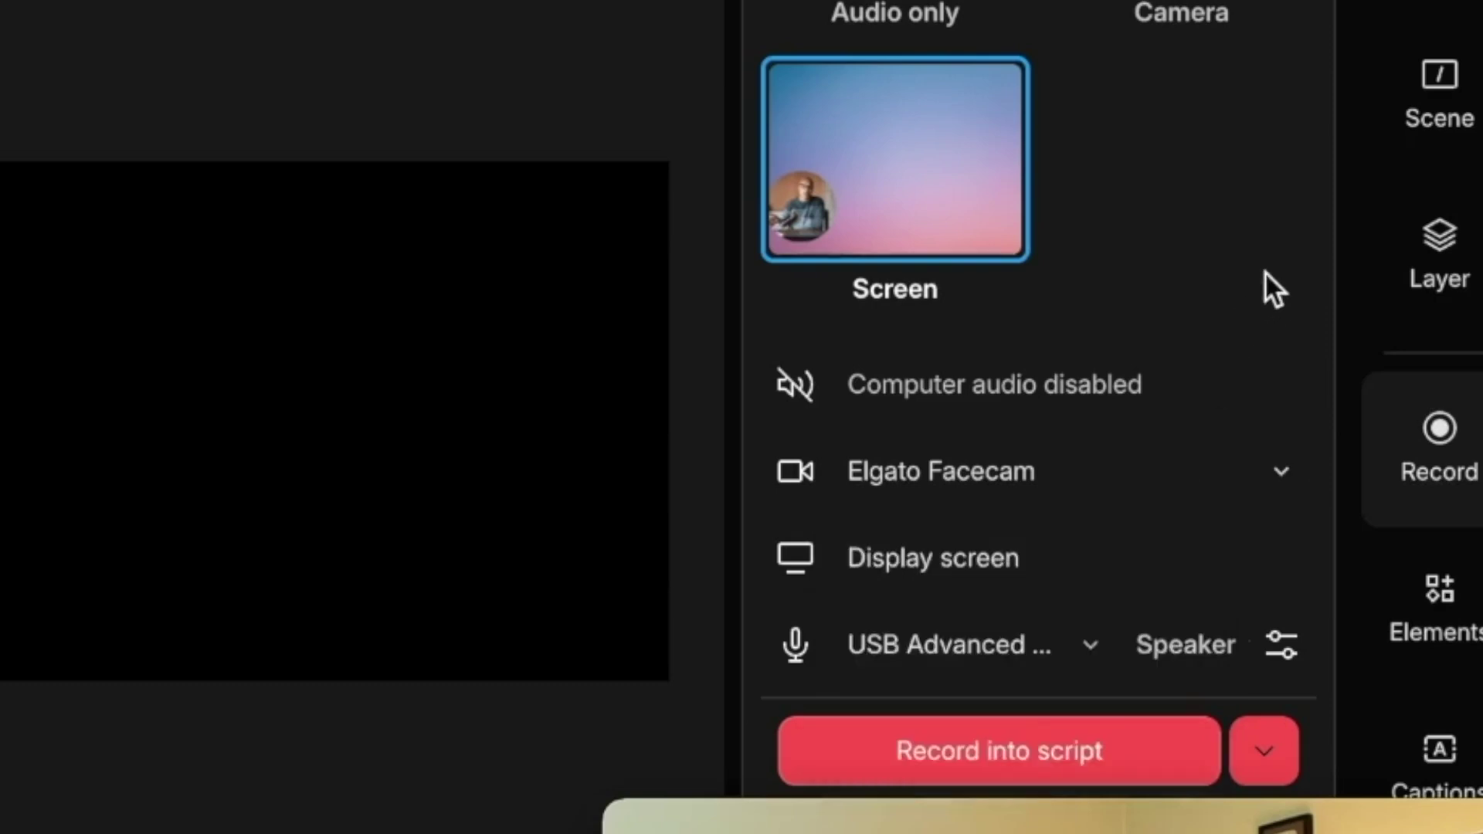
# Keep the USB Advanced Audio Device microphone and shift the live webcam window left.
pyautogui.click(1088, 644)
pyautogui.scroll(-2, 1094, 741)
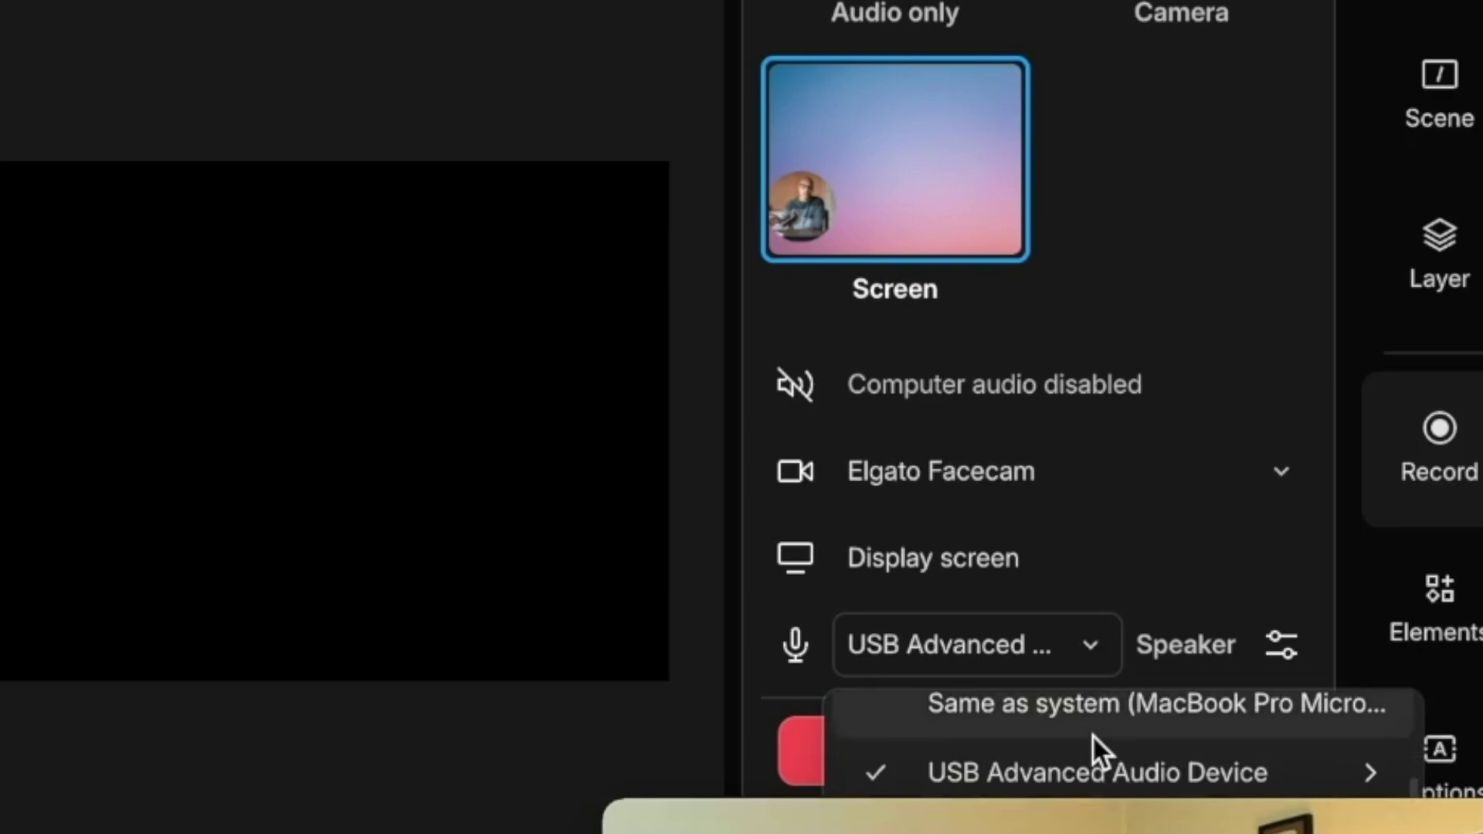
pyautogui.scroll(1, 1058, 707)
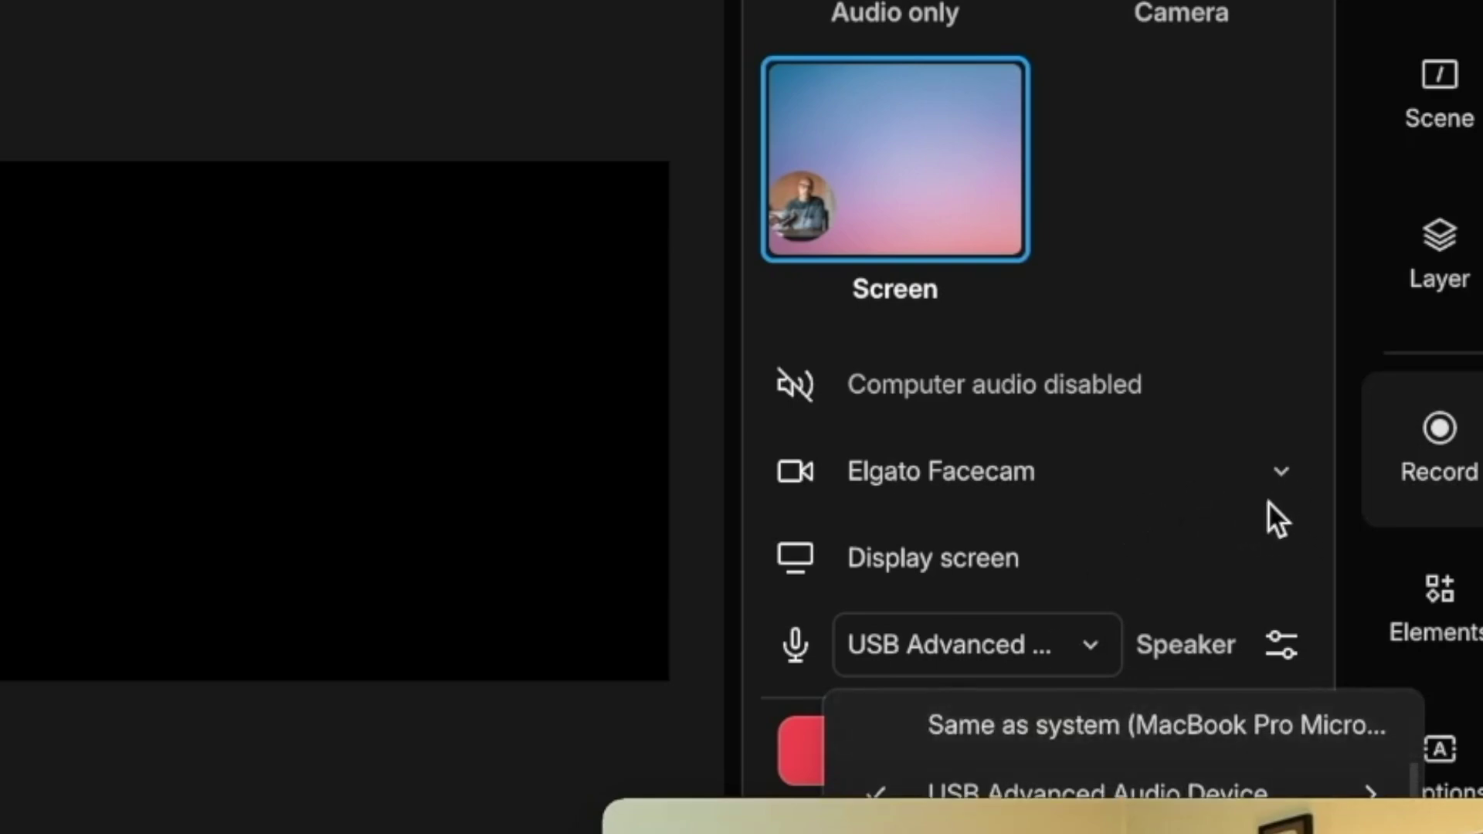
pyautogui.click(1268, 502)
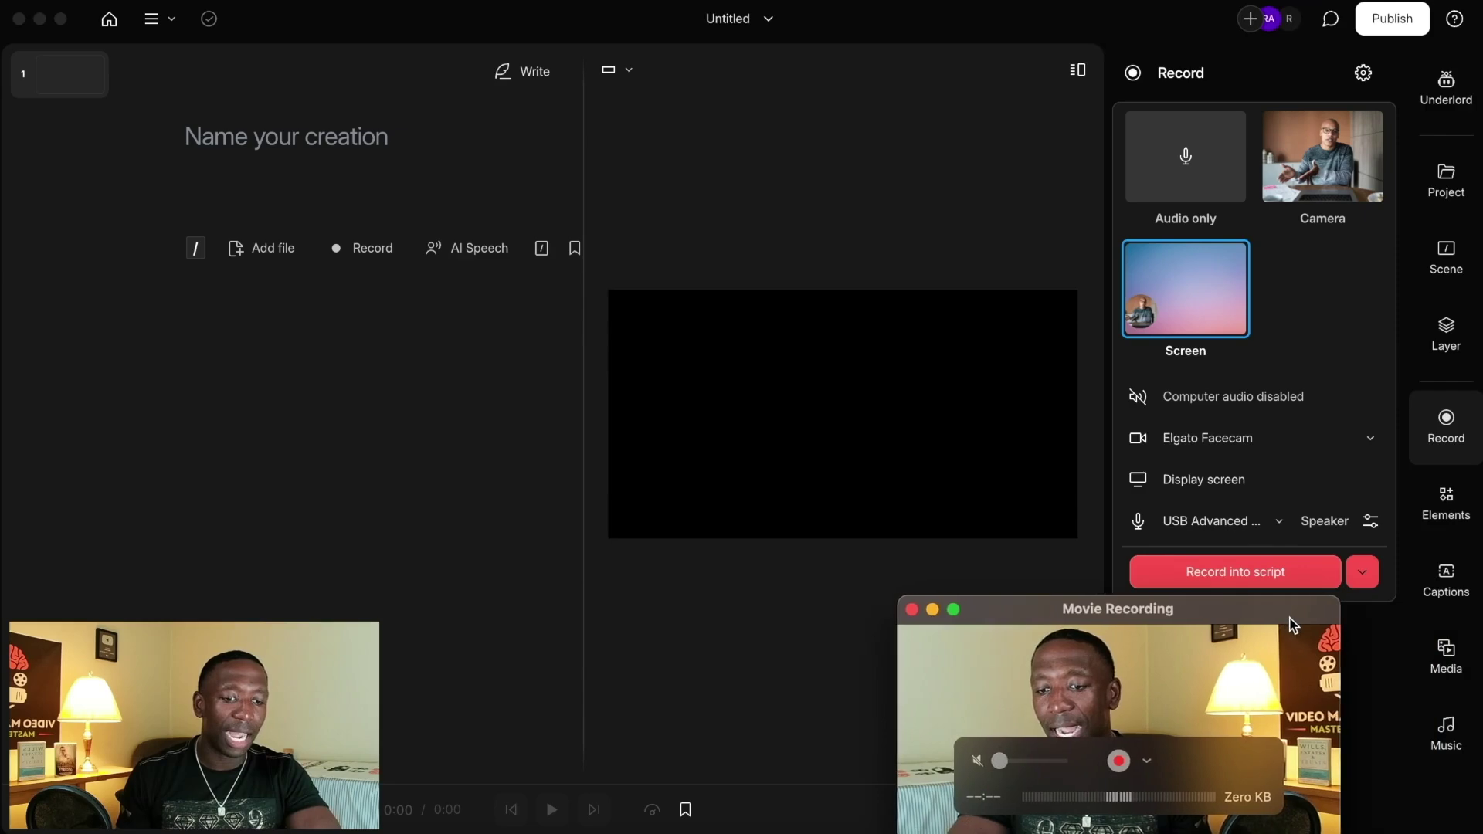
pyautogui.moveTo(1289, 618); pyautogui.dragTo(1058, 614)
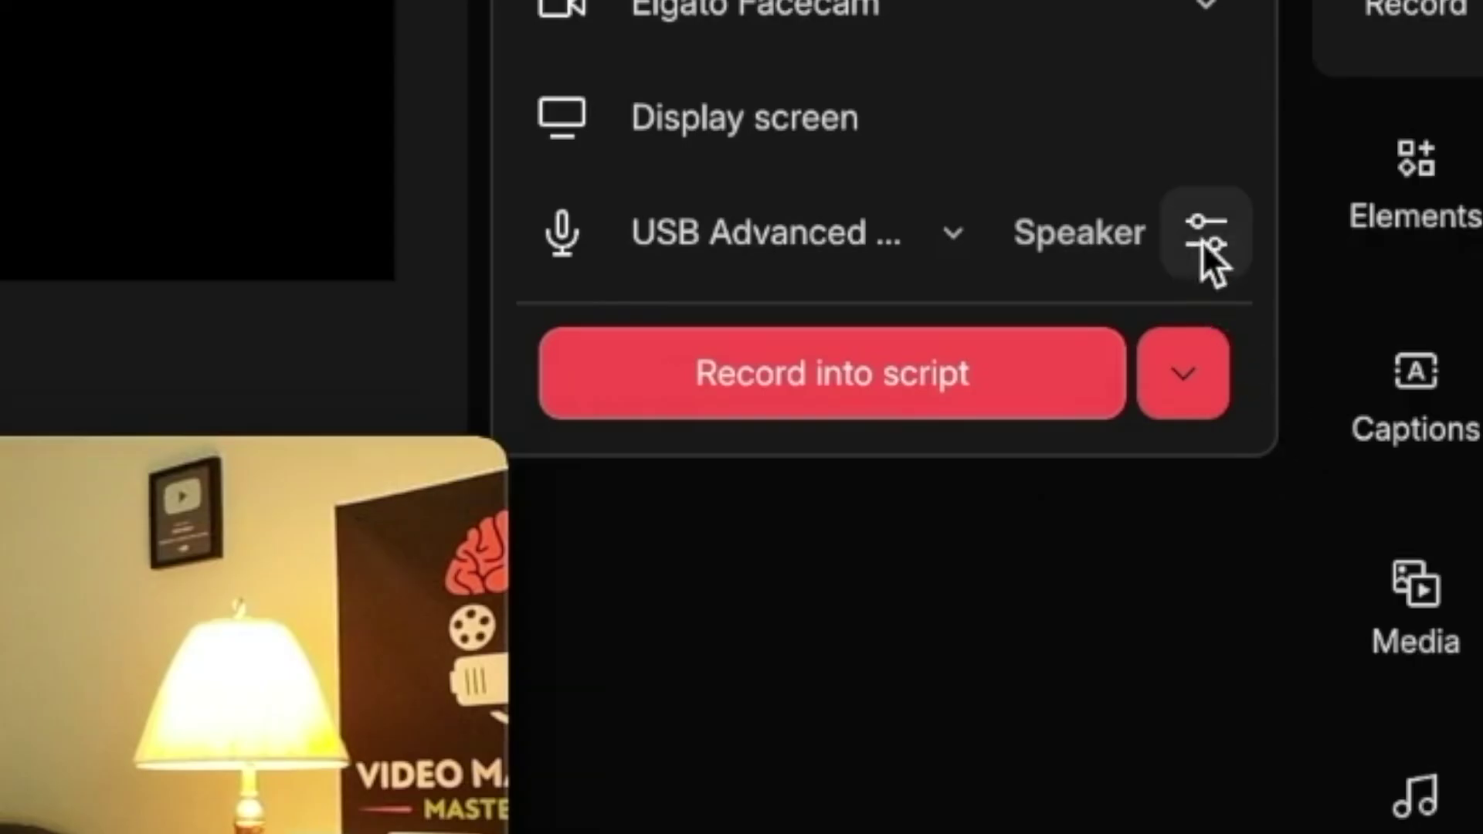
# Drag the webcam window to the bottom-right, leaving Studio Sound off and Transcribe on.
pyautogui.click(1206, 258)
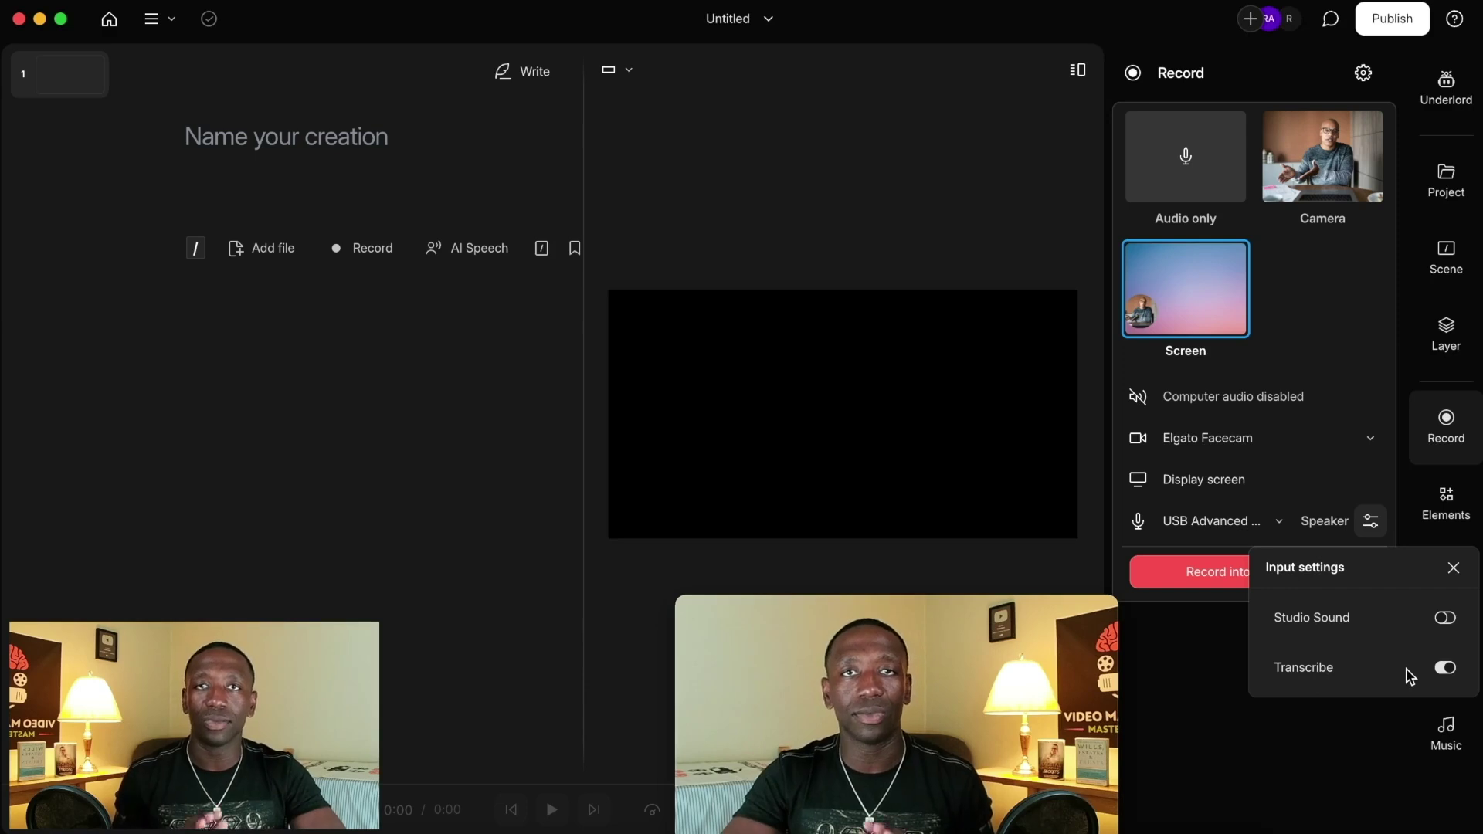
pyautogui.moveTo(958, 624)
pyautogui.moveTo(958, 624); pyautogui.dragTo(1358, 614)
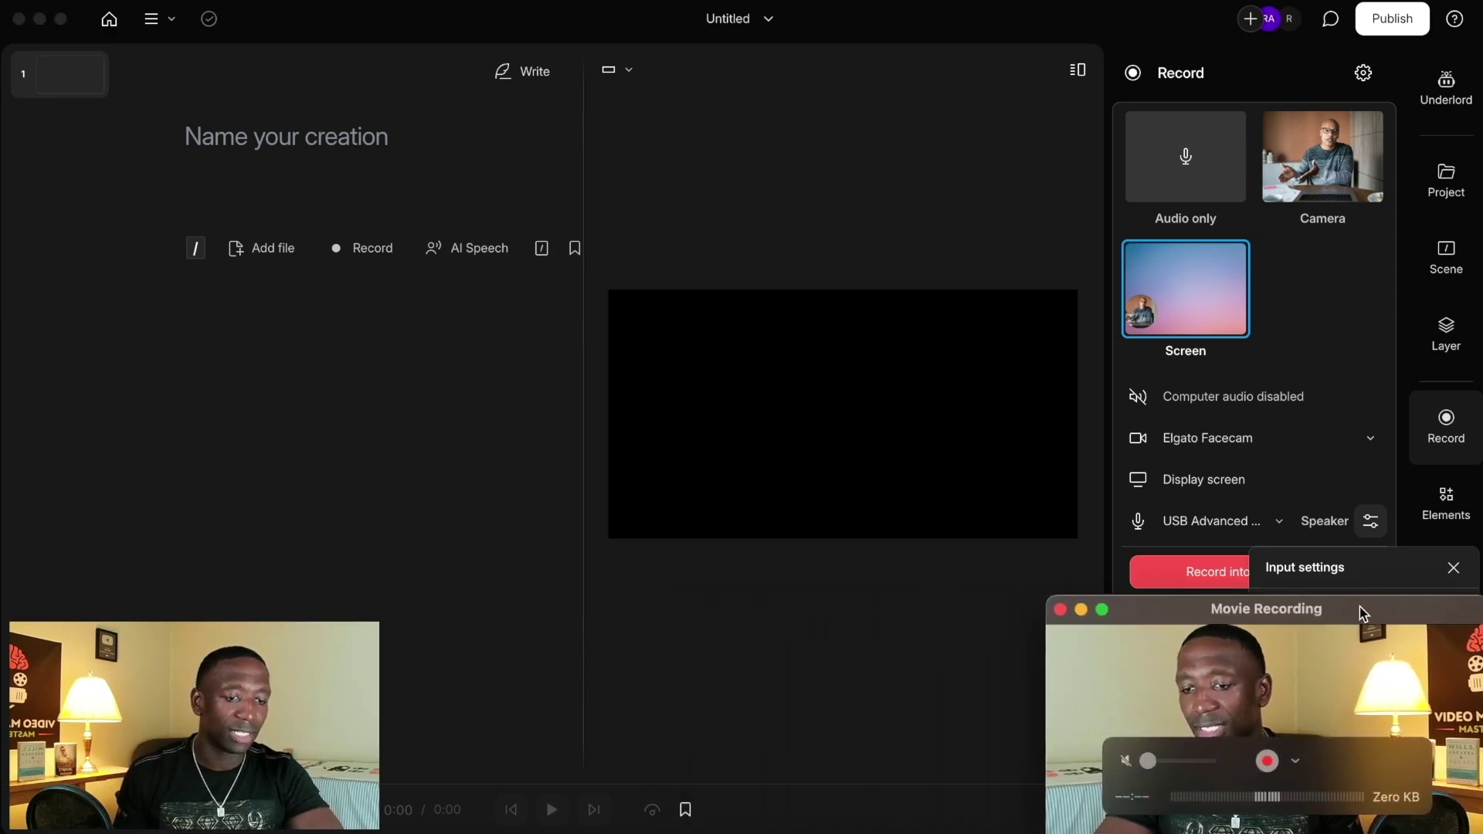
pyautogui.click(870, 587)
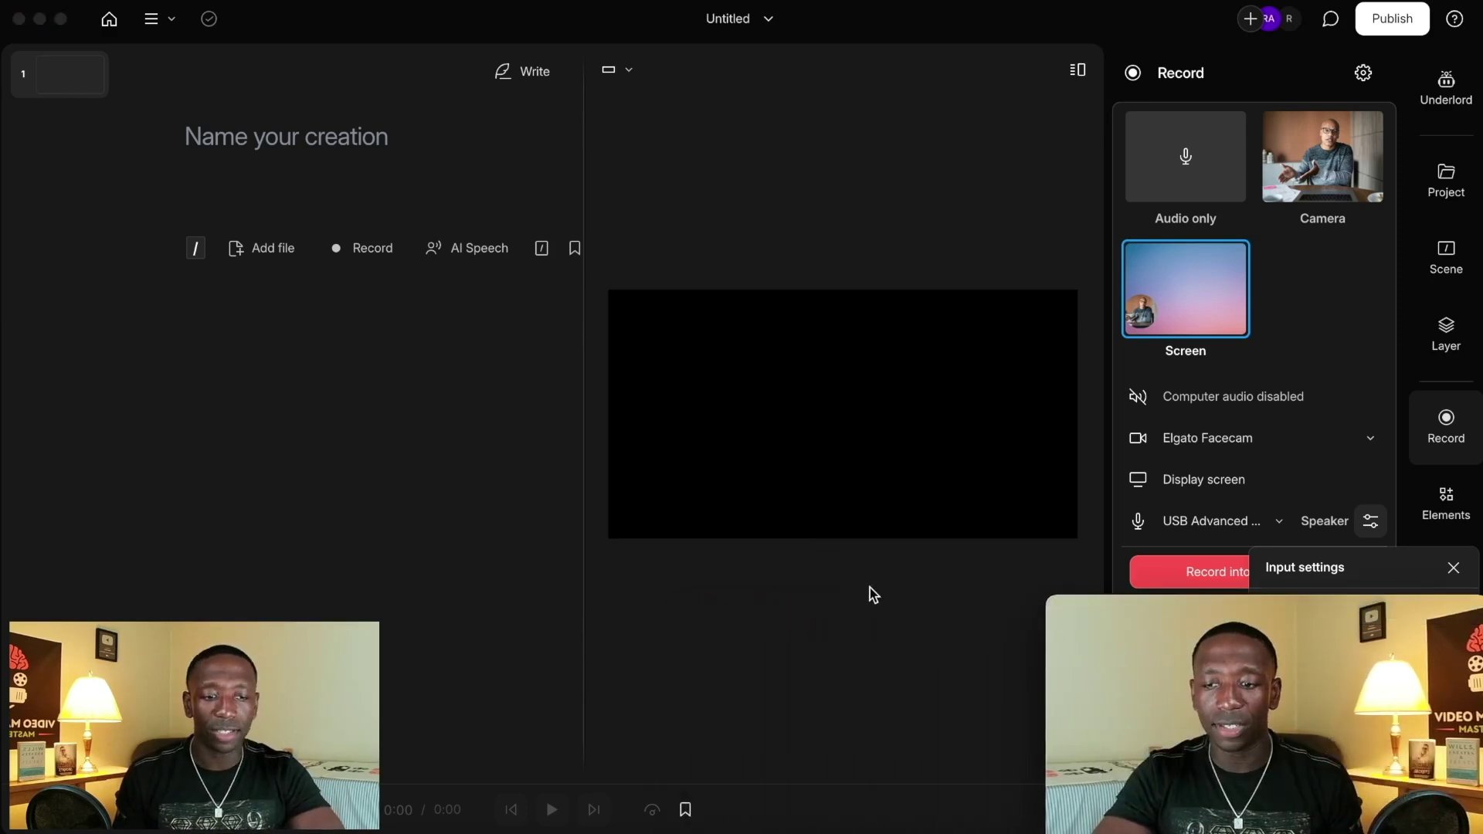
pyautogui.click(1452, 568)
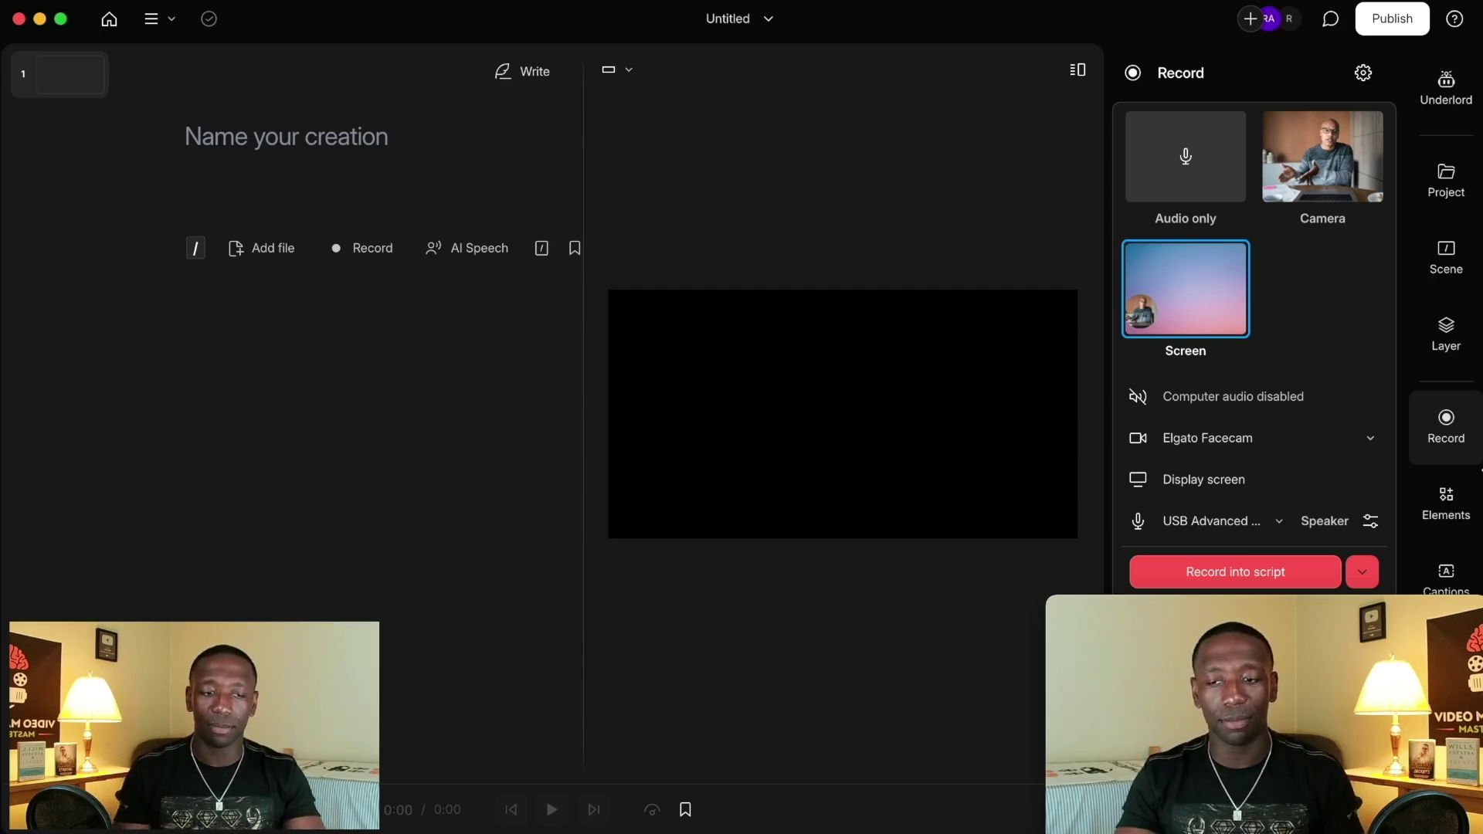
# Start a full-screen recording into the script.
pyautogui.click(1238, 573)
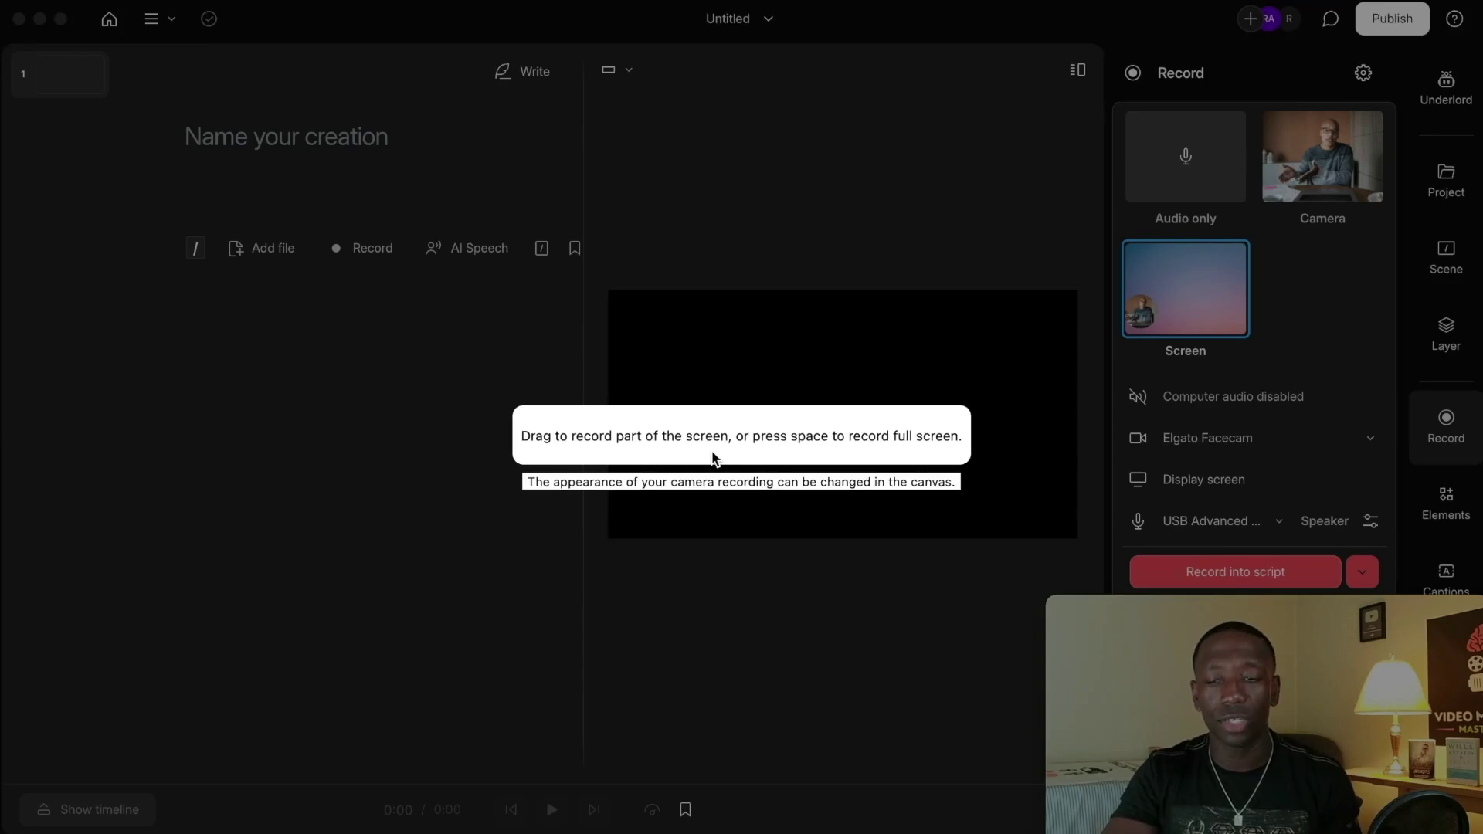
pyautogui.press('space')
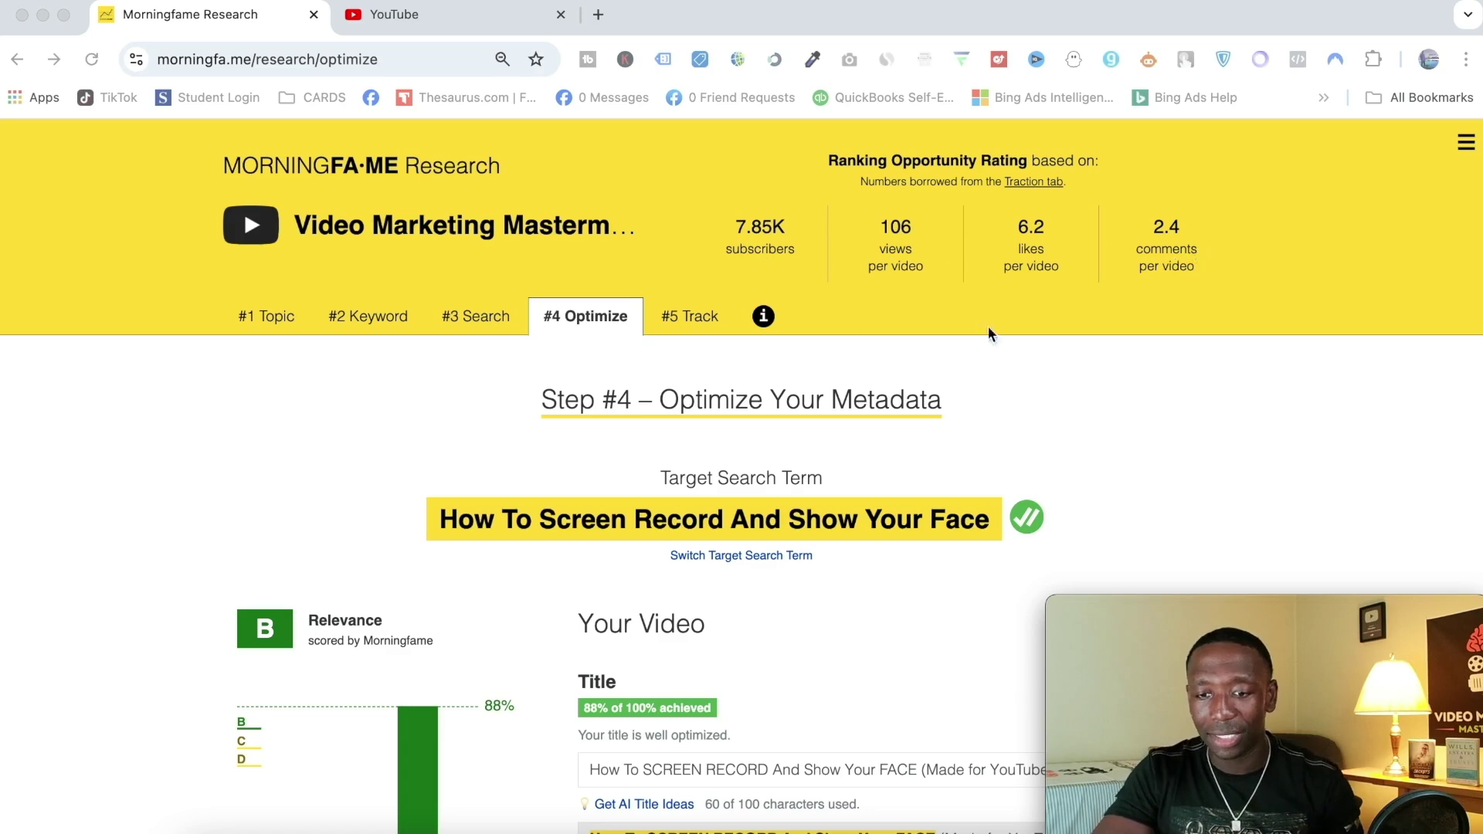
# Scroll through Morningfame's title, description and tag scores while recording, then return to Descript.
pyautogui.scroll(-5, 863, 335)
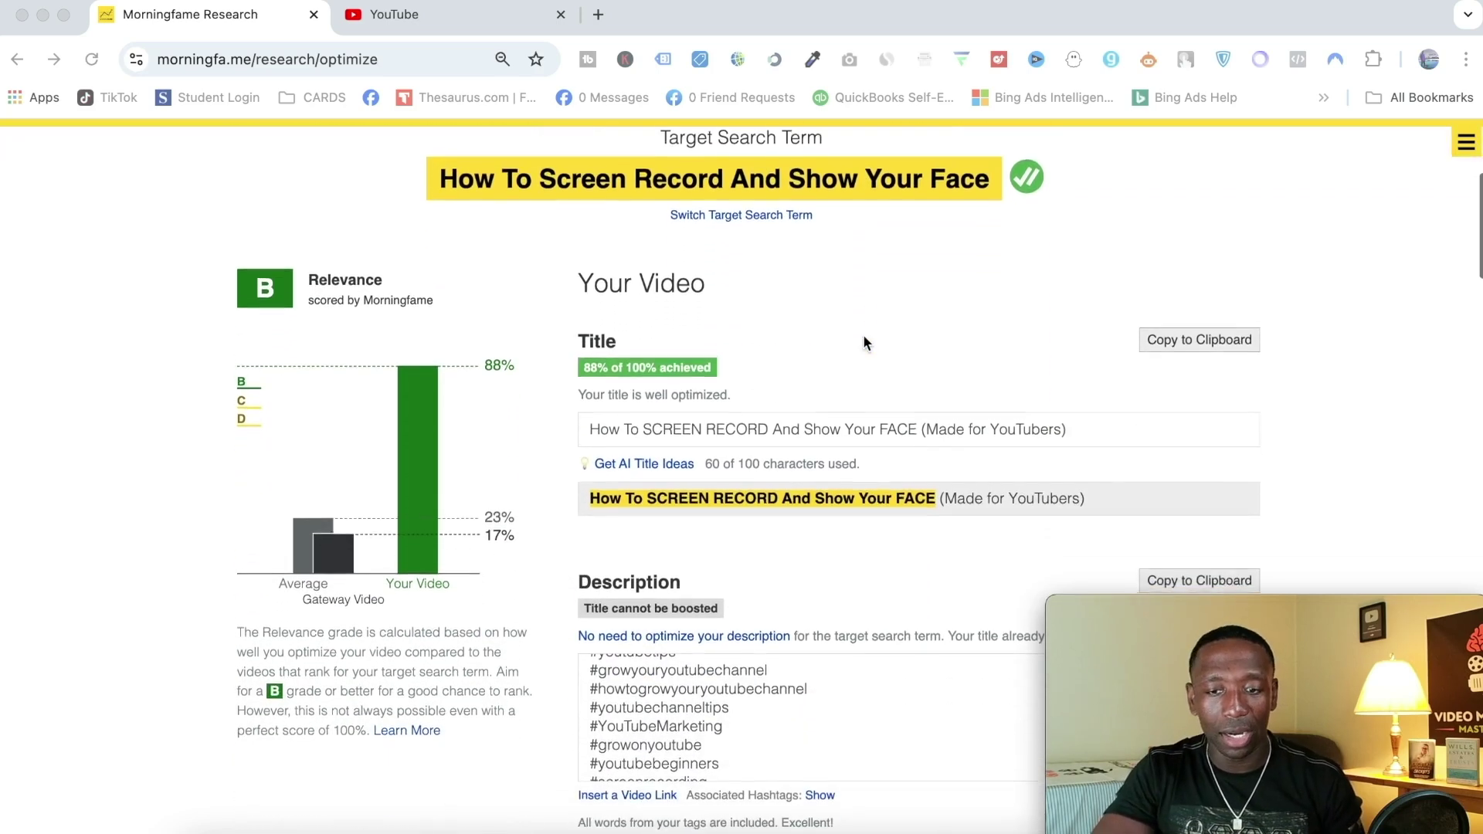
pyautogui.scroll(-6, 748, 486)
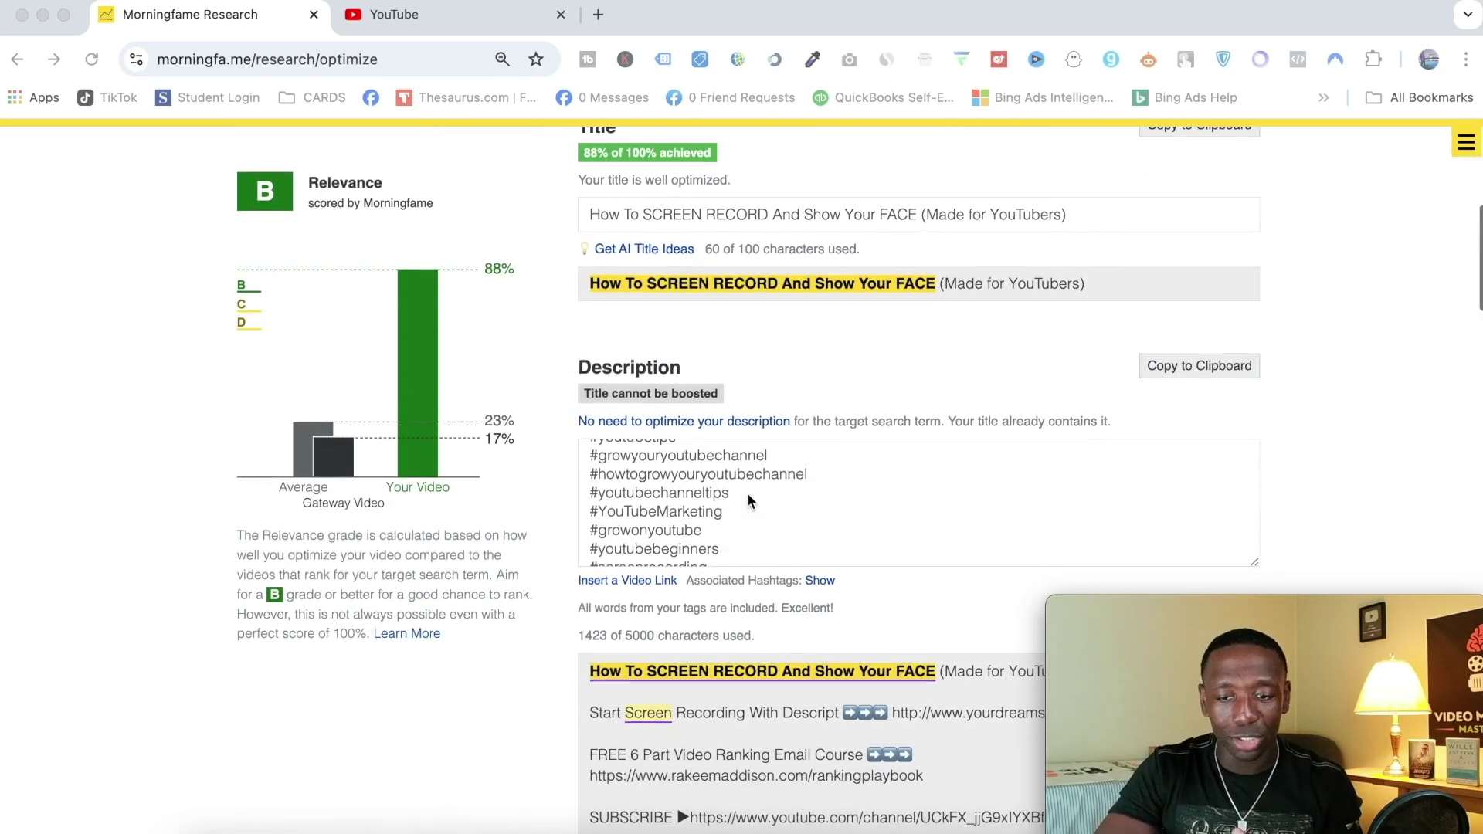
pyautogui.scroll(-3, 748, 498)
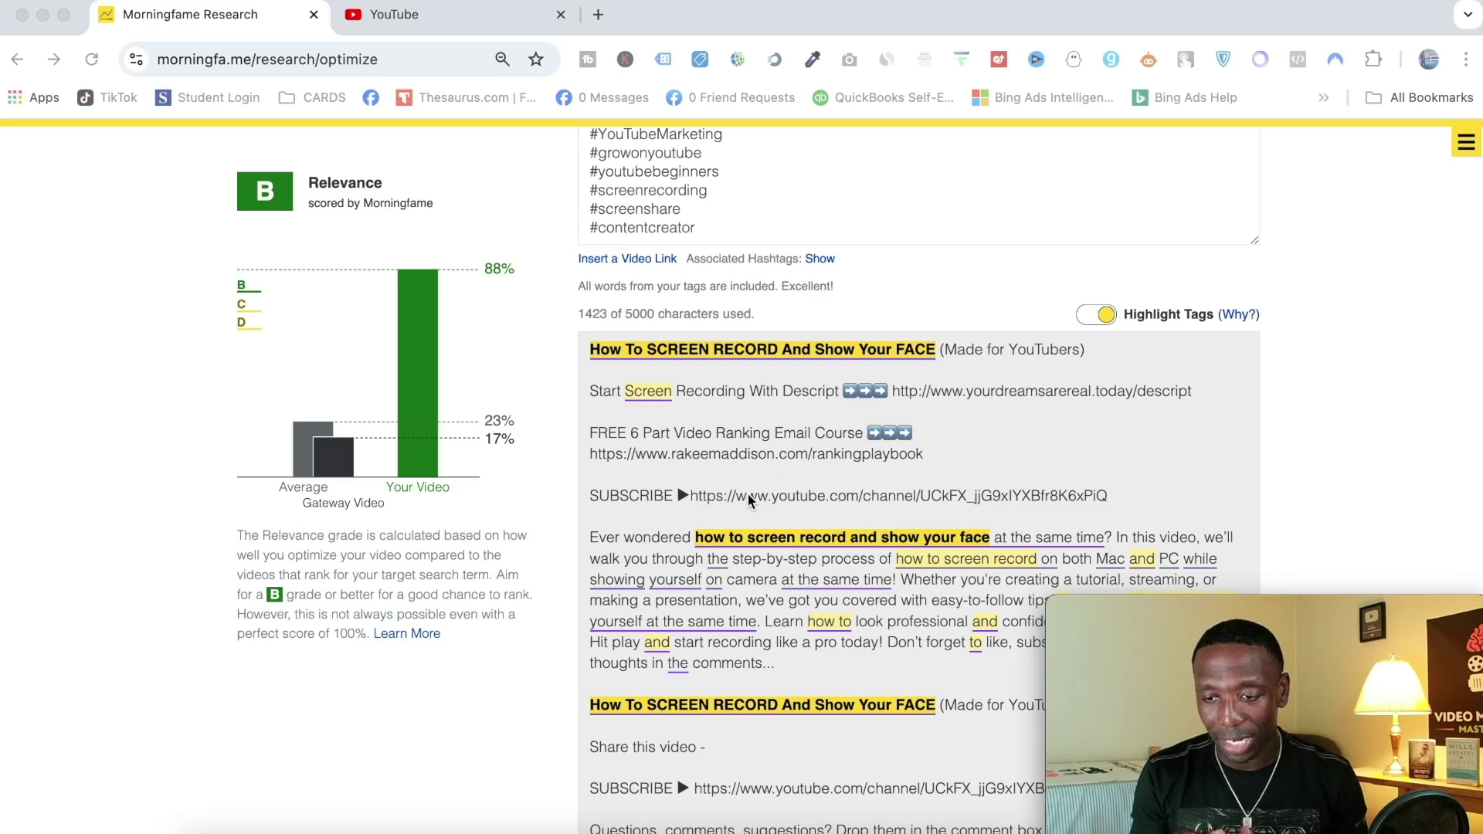
pyautogui.scroll(-15, 693, 405)
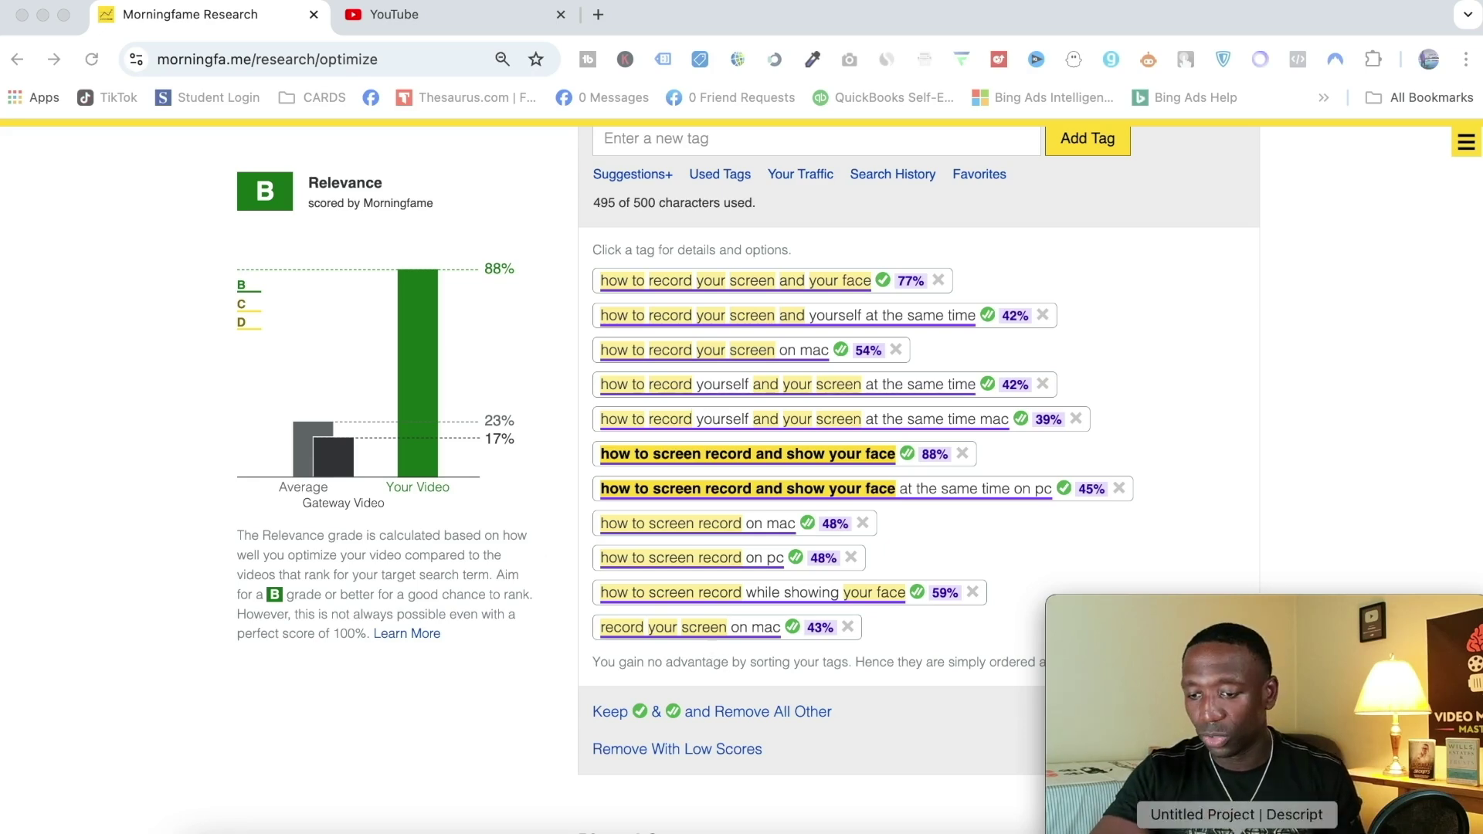
pyautogui.click(1232, 818)
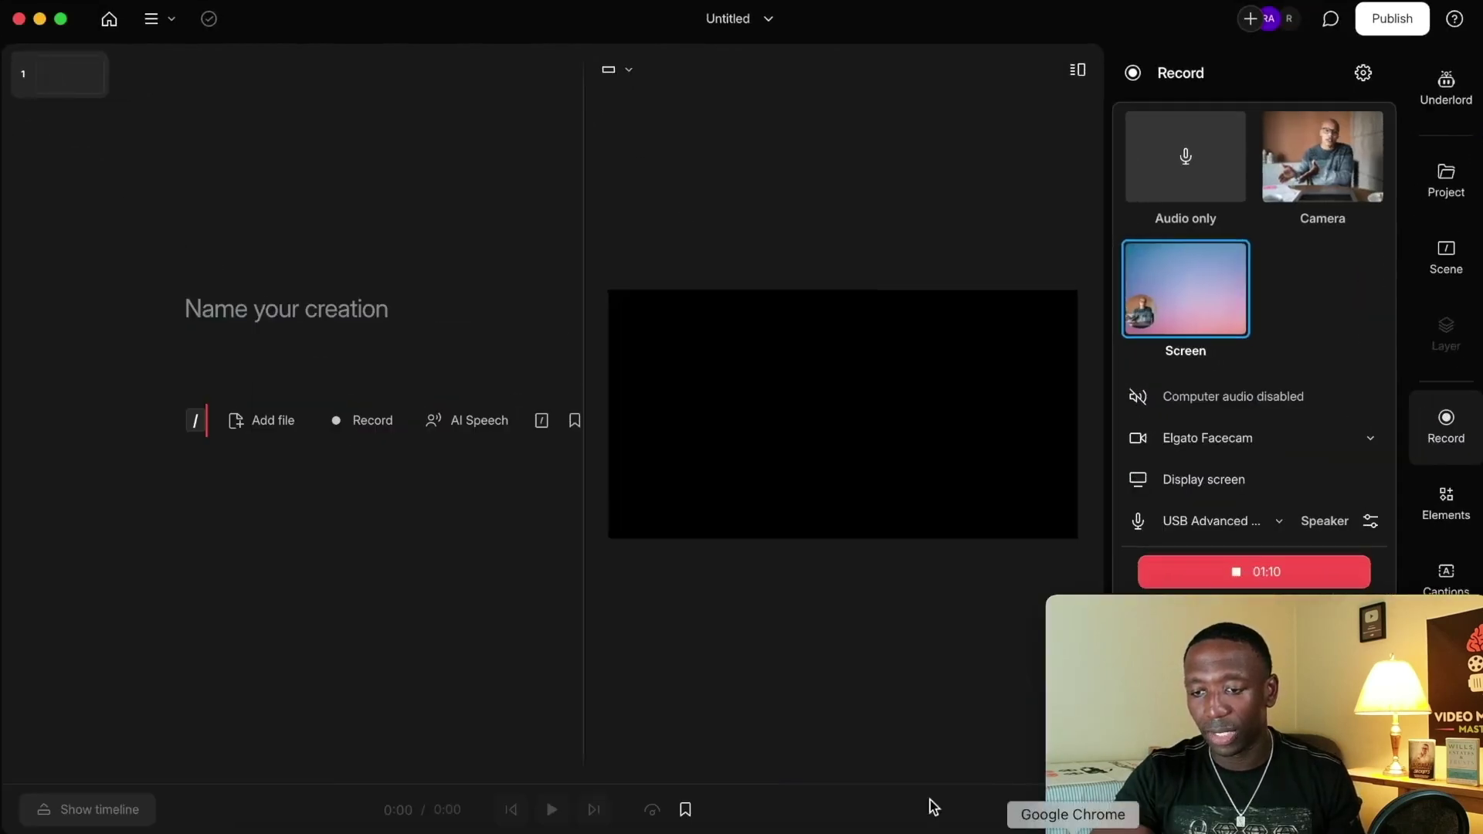
# Stop recording, leaving the 1:12 screen clip and its transcript in the script.
pyautogui.click(1294, 569)
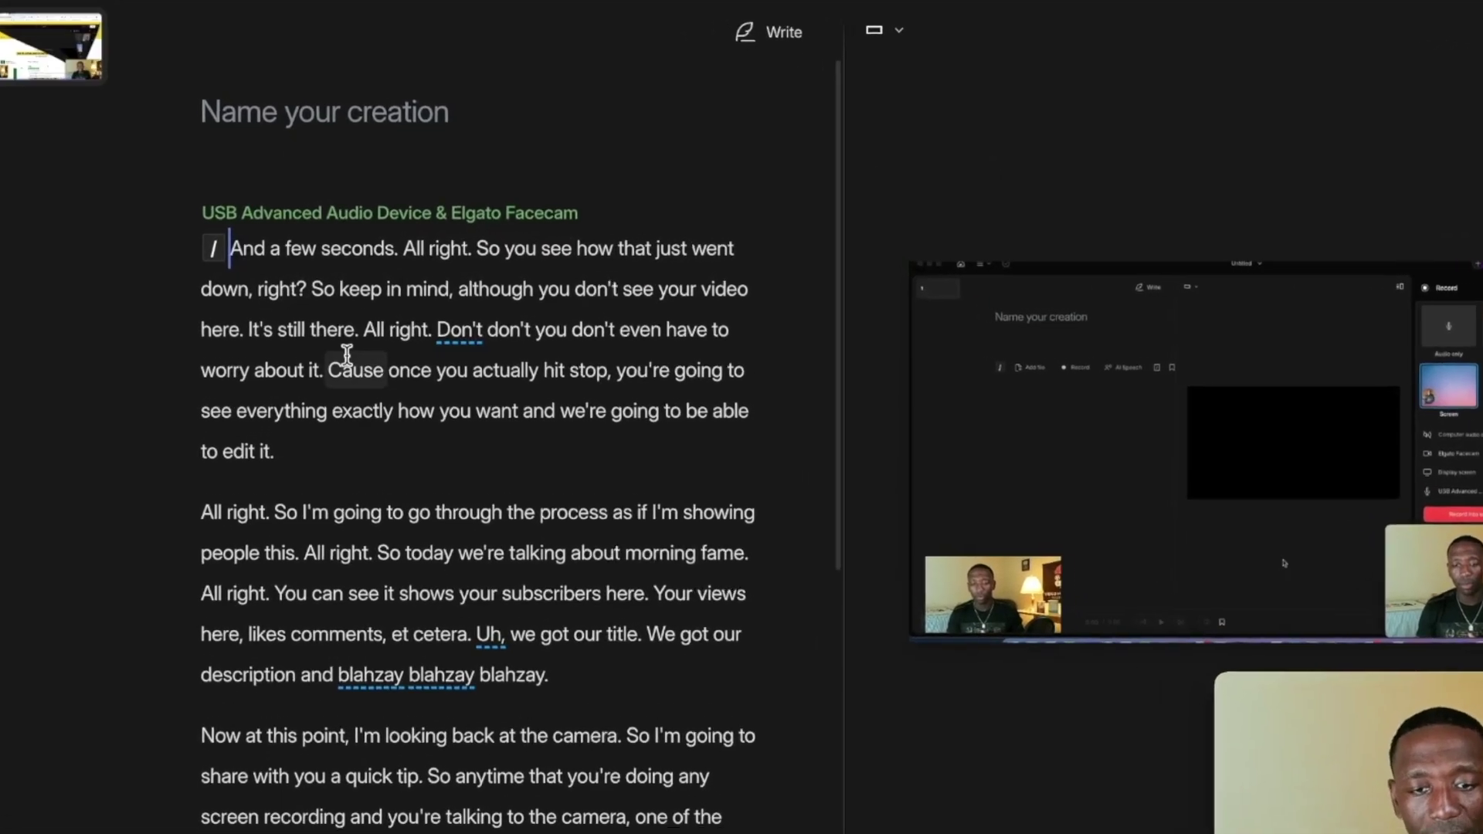
pyautogui.scroll(-5, 346, 351)
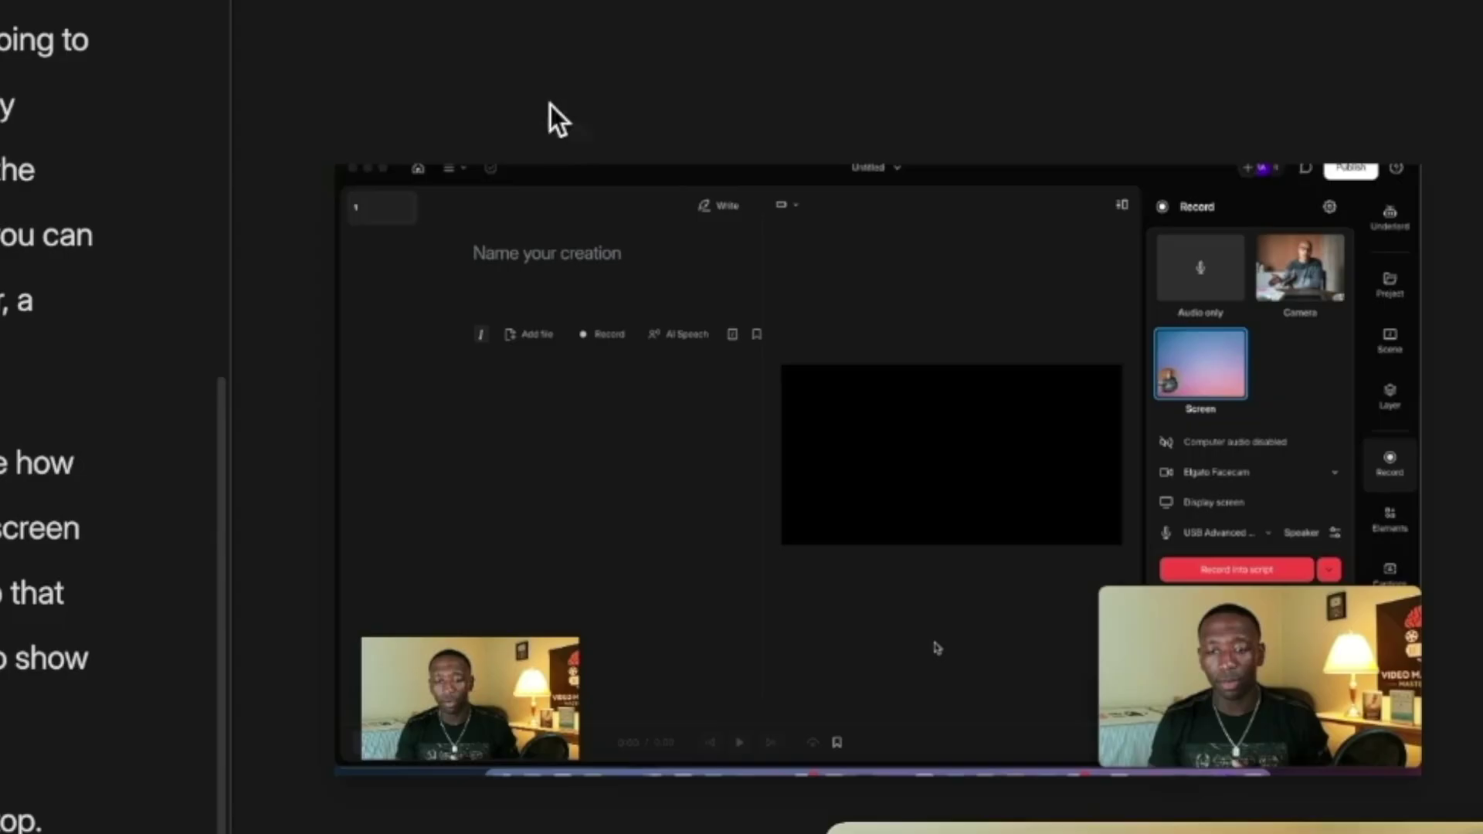
# Nudge the small webcam inset slightly left over the screen footage.
pyautogui.click(983, 247)
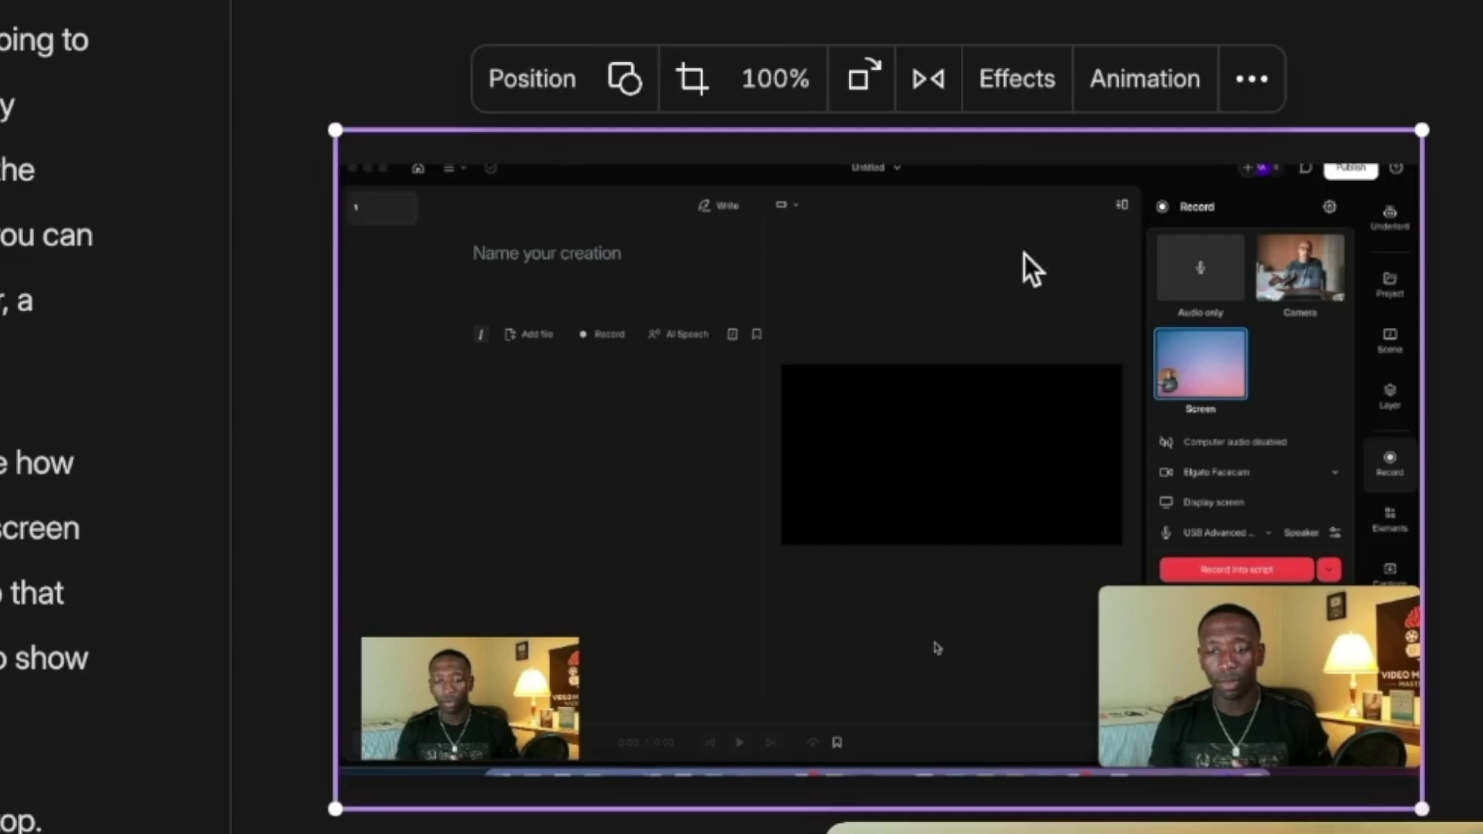
pyautogui.click(494, 699)
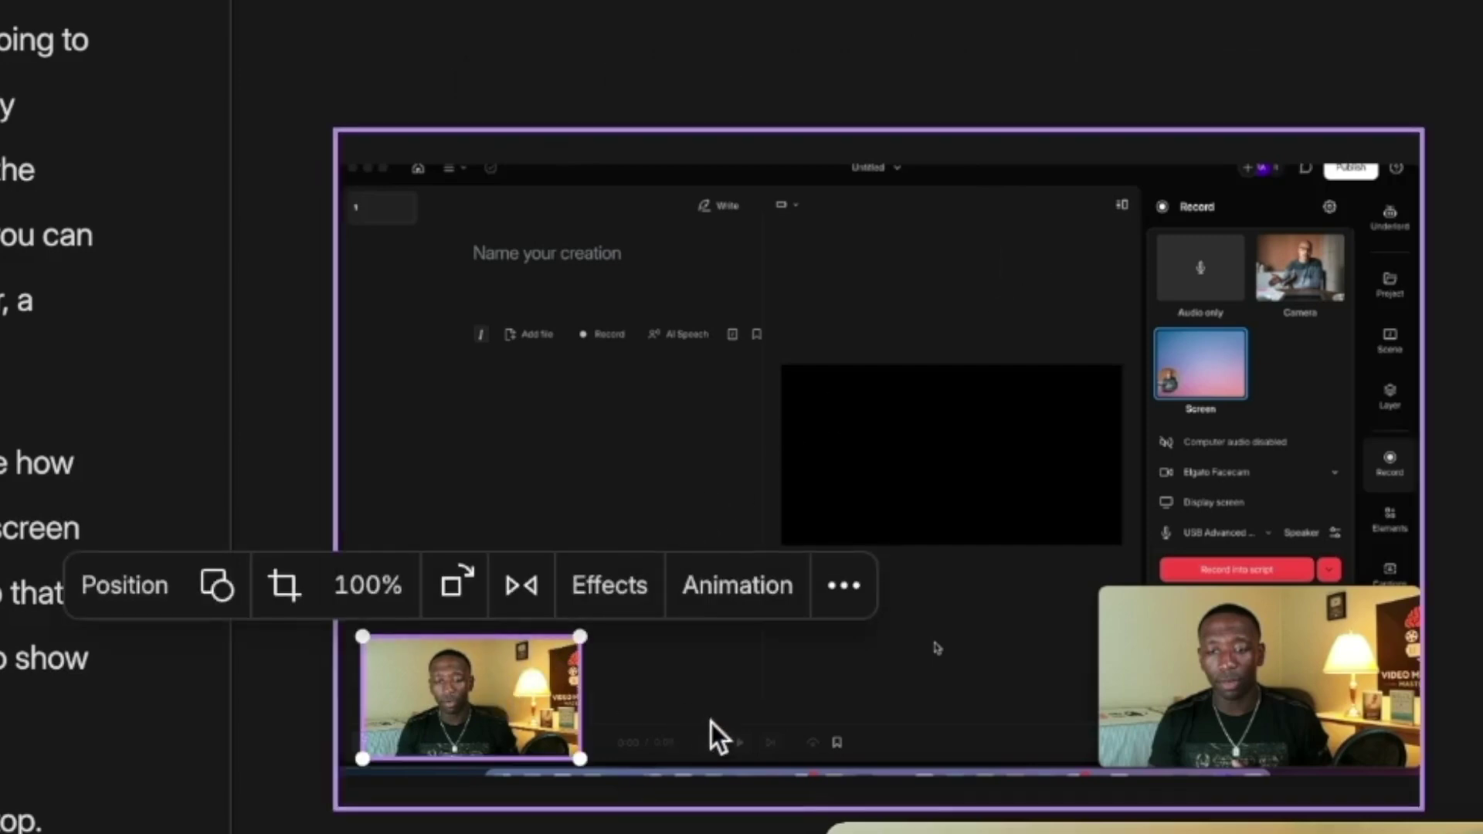
pyautogui.moveTo(527, 722); pyautogui.dragTo(473, 711)
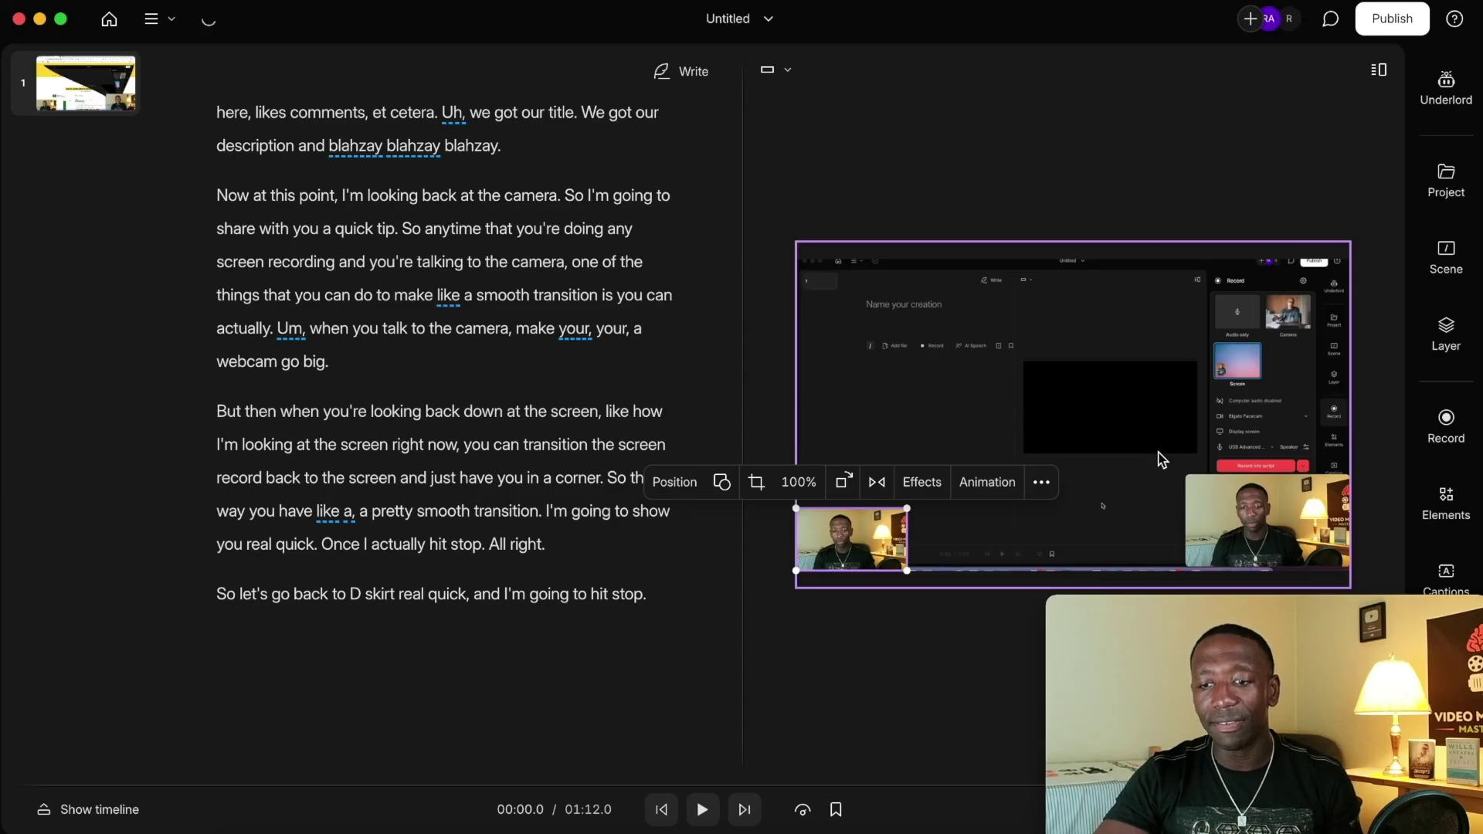
# Stretch the webcam layer to fill the frame, then deselect it.
pyautogui.click(1163, 461)
pyautogui.click(896, 516)
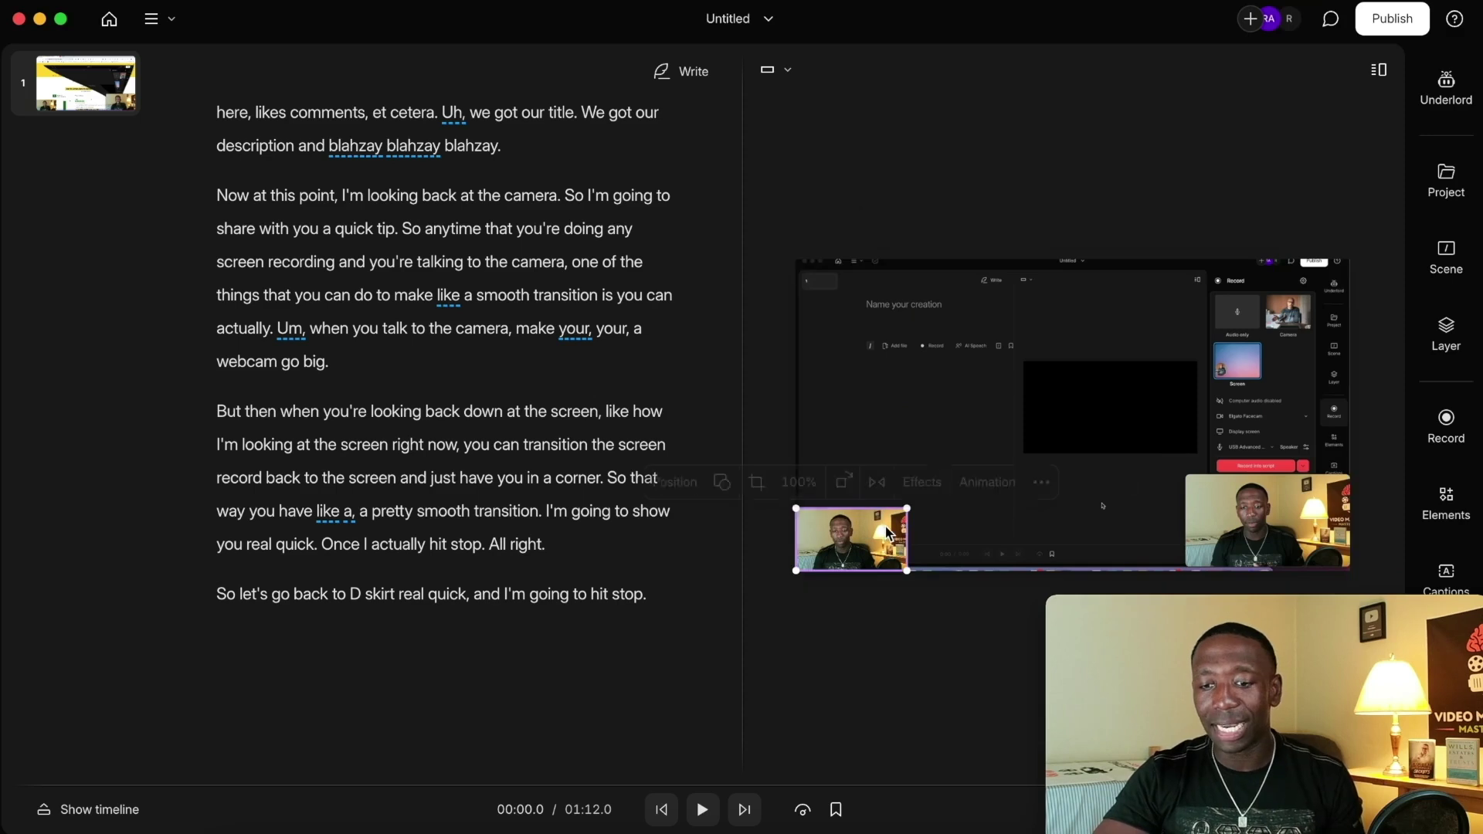
pyautogui.moveTo(909, 508); pyautogui.dragTo(1343, 253)
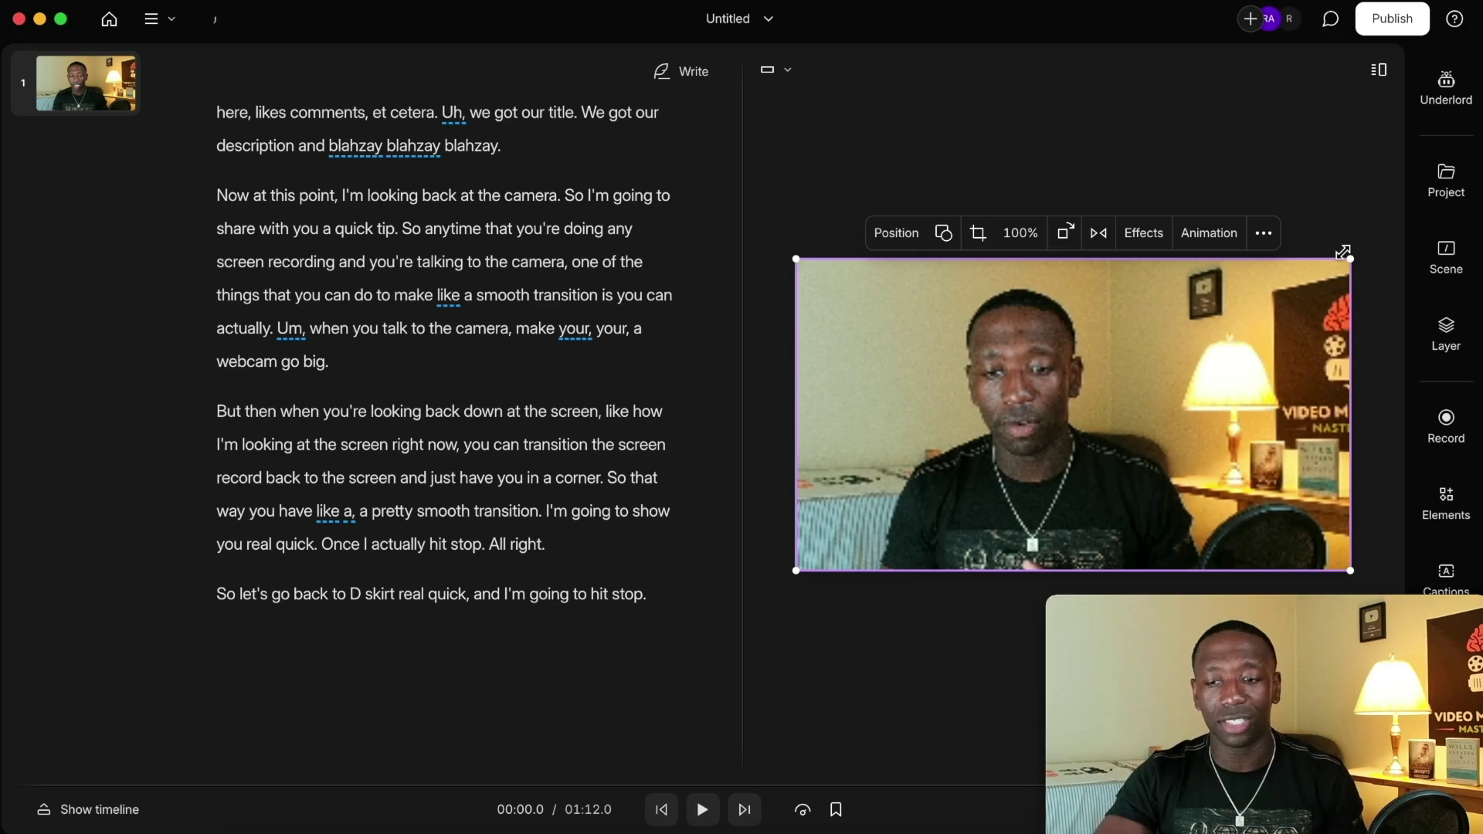
pyautogui.click(1312, 152)
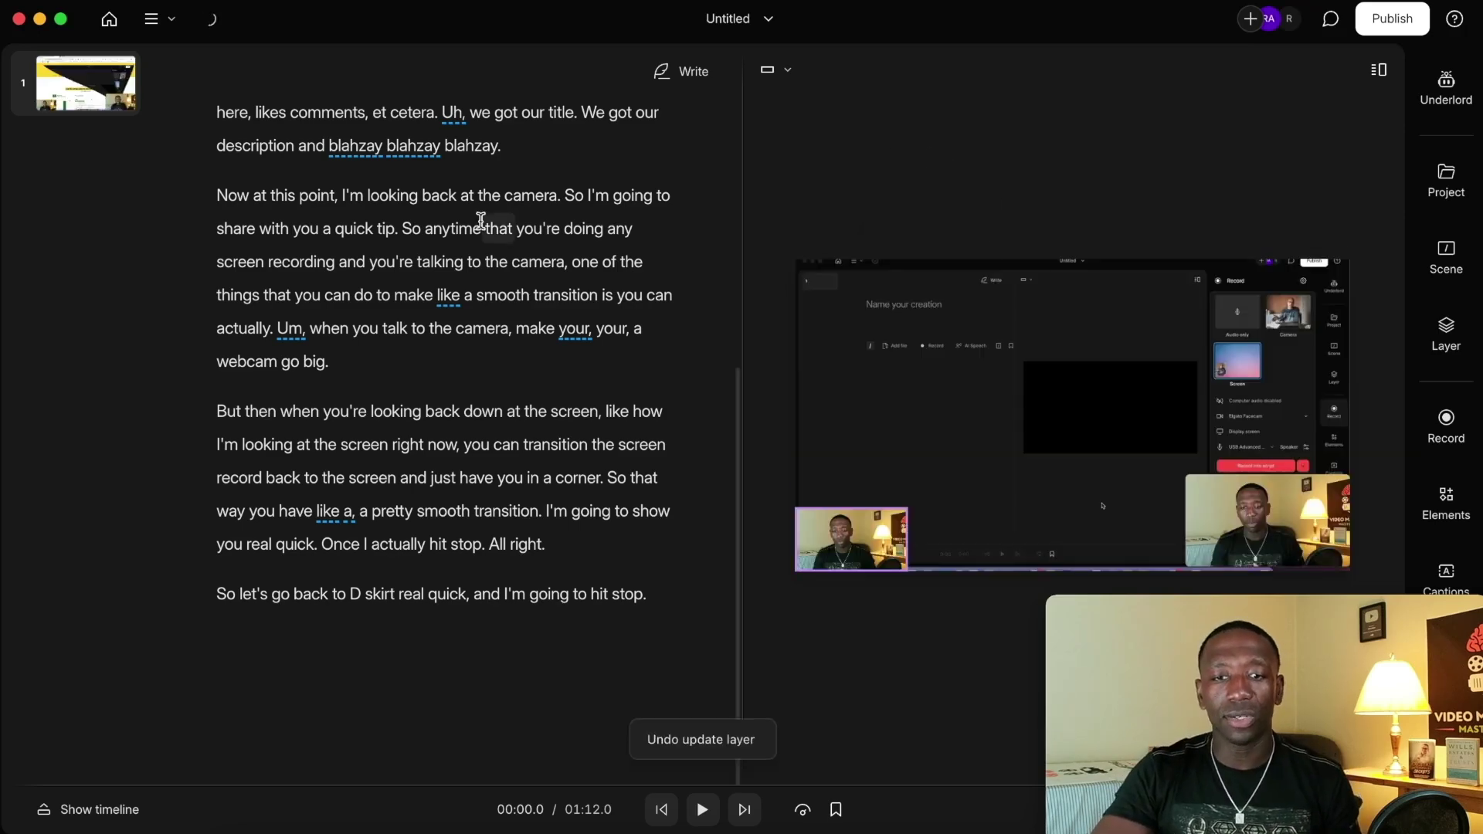
pyautogui.scroll(6, 480, 225)
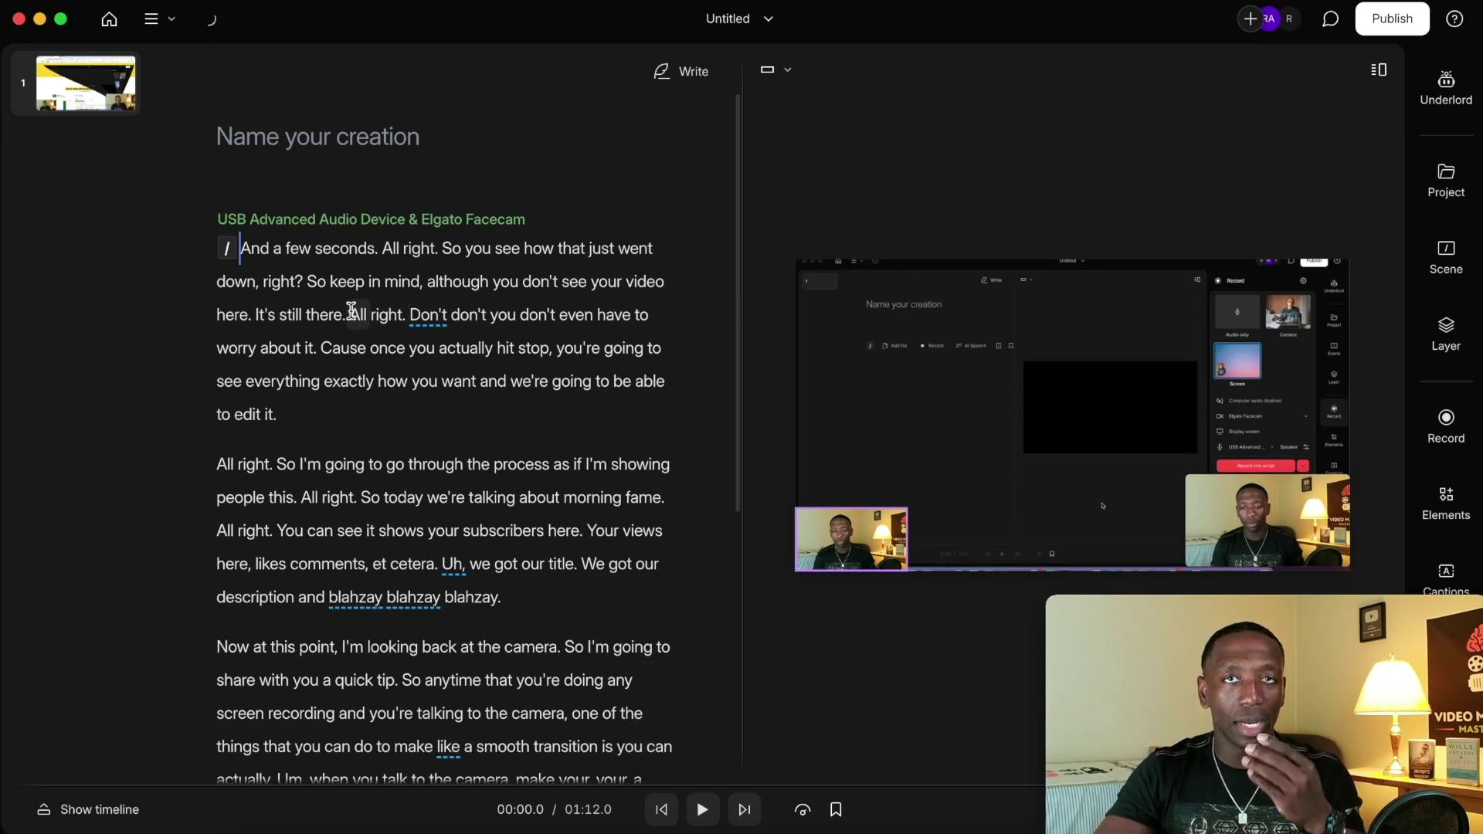
# Type / before 'But then when you're looking back down at the screen' to split the scene.
pyautogui.scroll(-5, 530, 460)
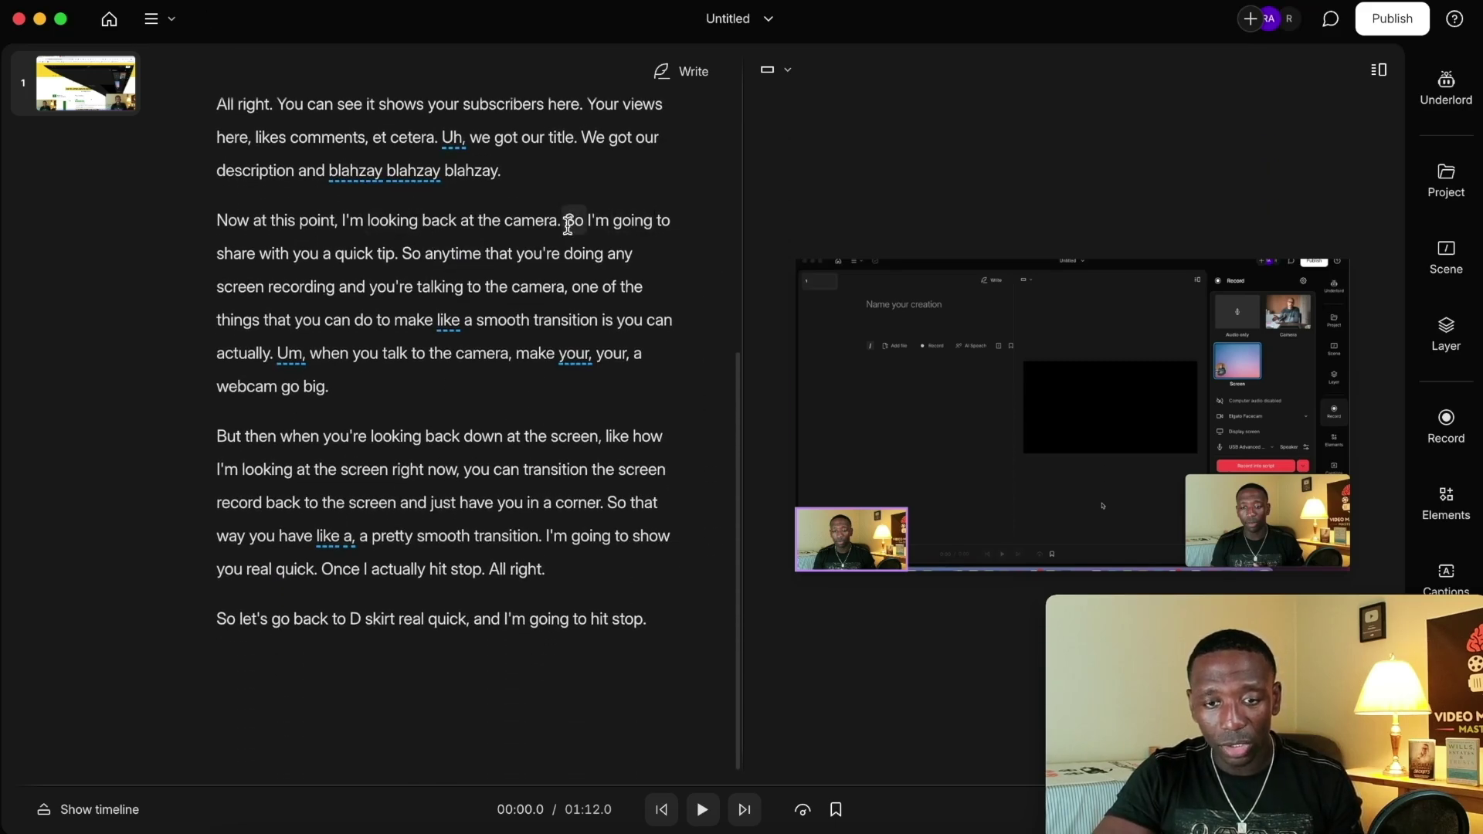
pyautogui.scroll(-1, 495, 281)
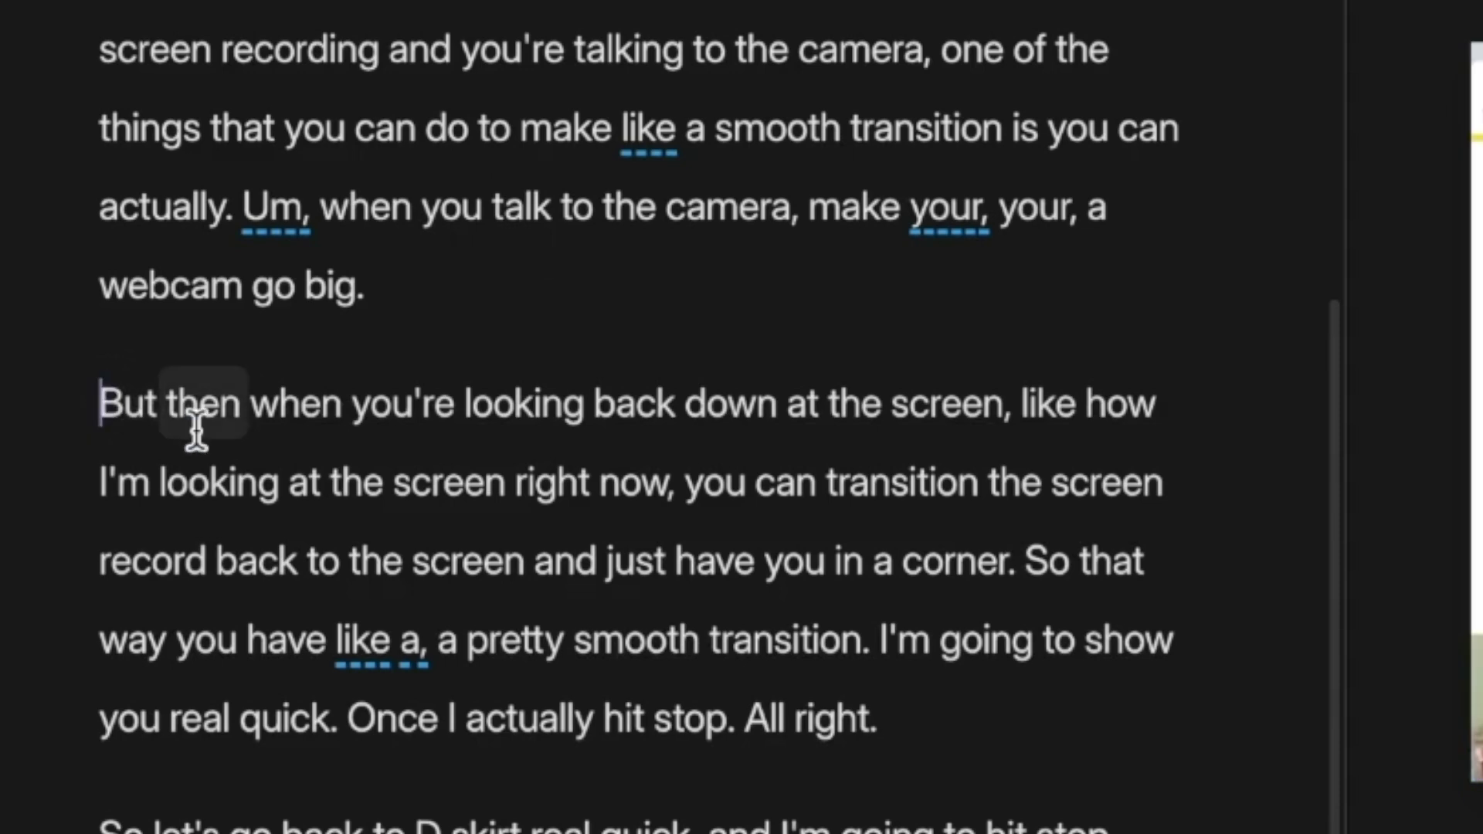
pyautogui.press('/')
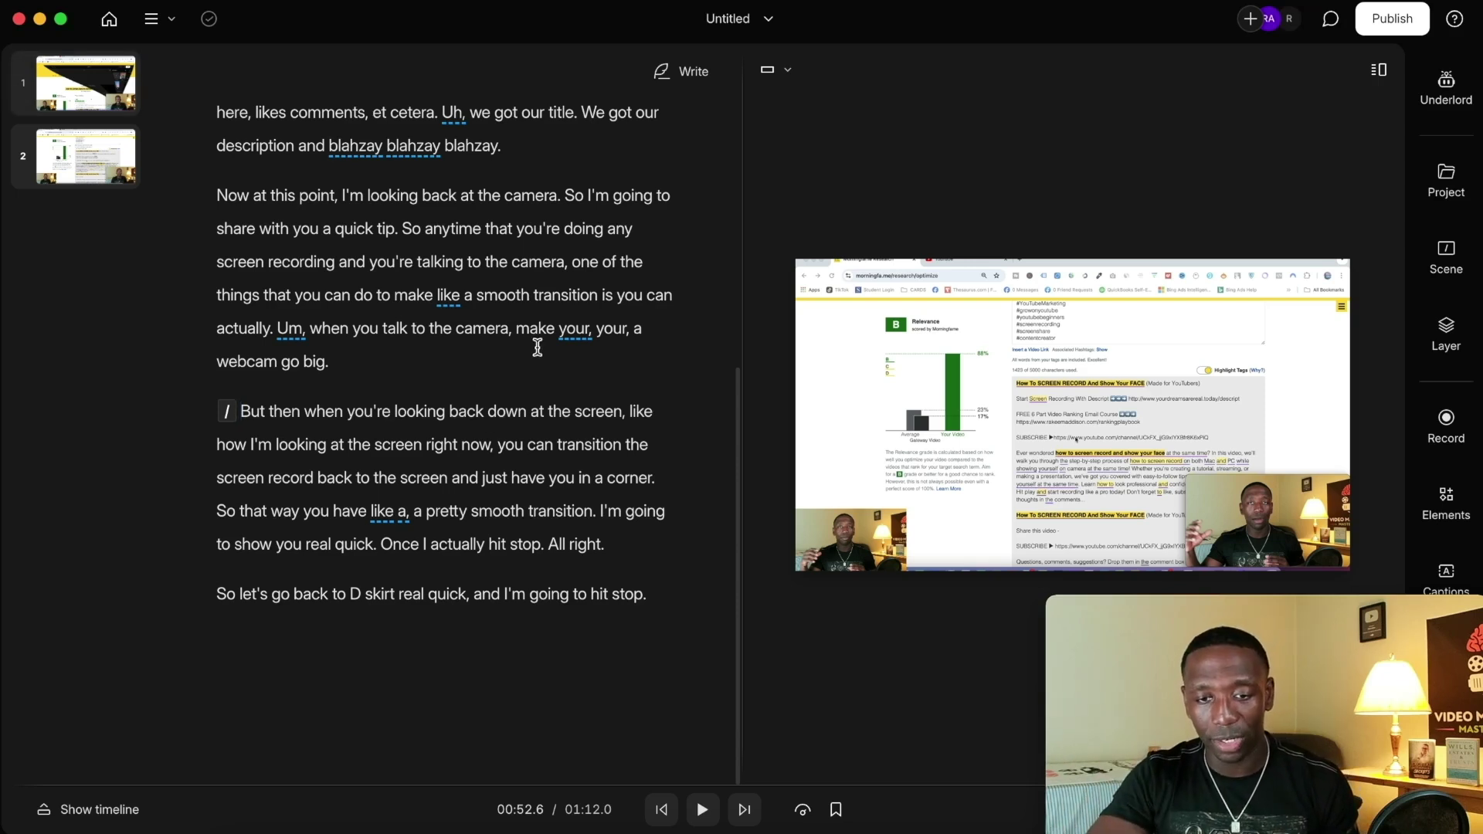
pyautogui.click(515, 328)
pyautogui.press('space')
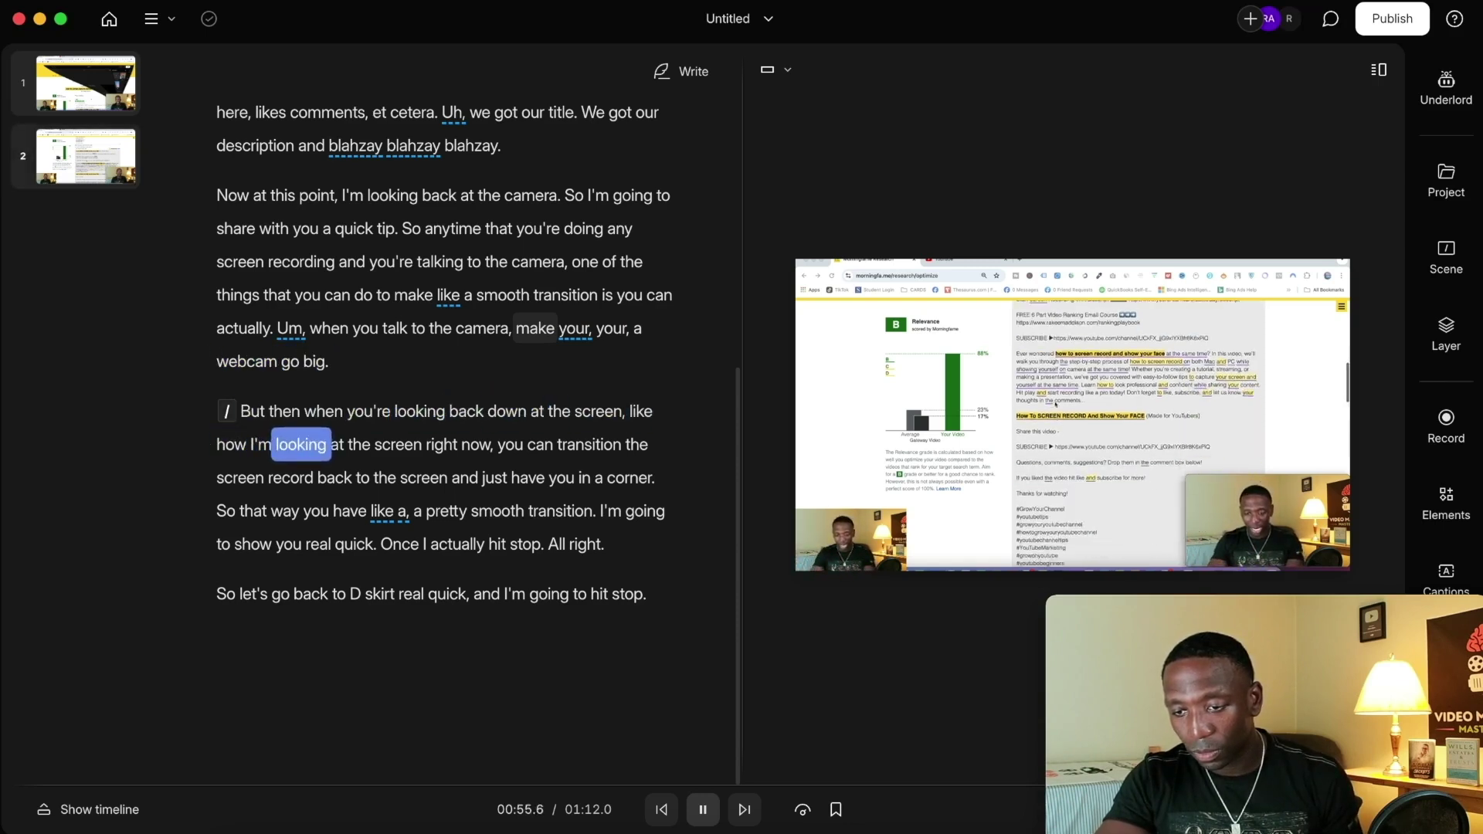
pyautogui.press('space')
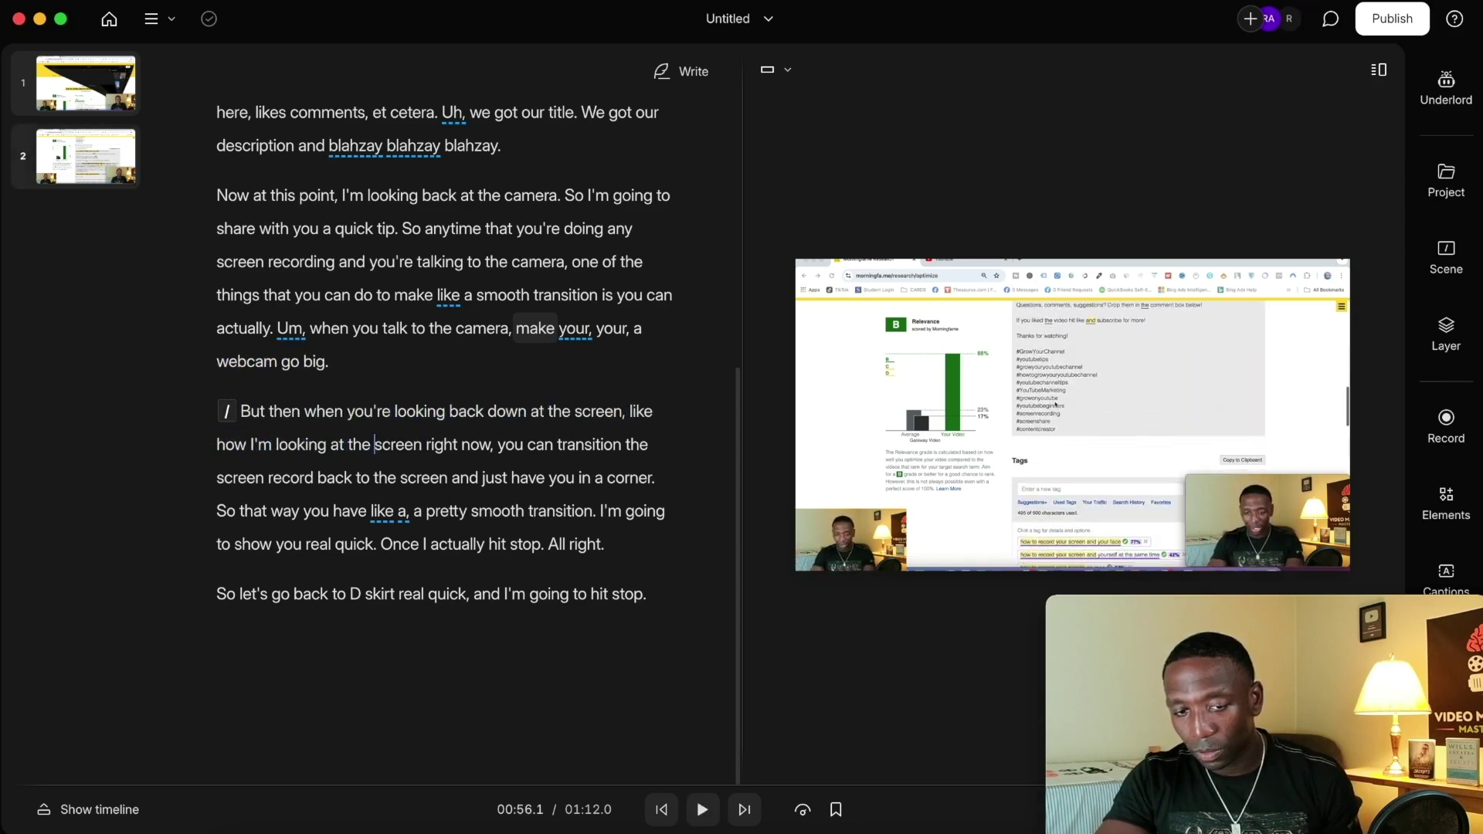
pyautogui.click(247, 413)
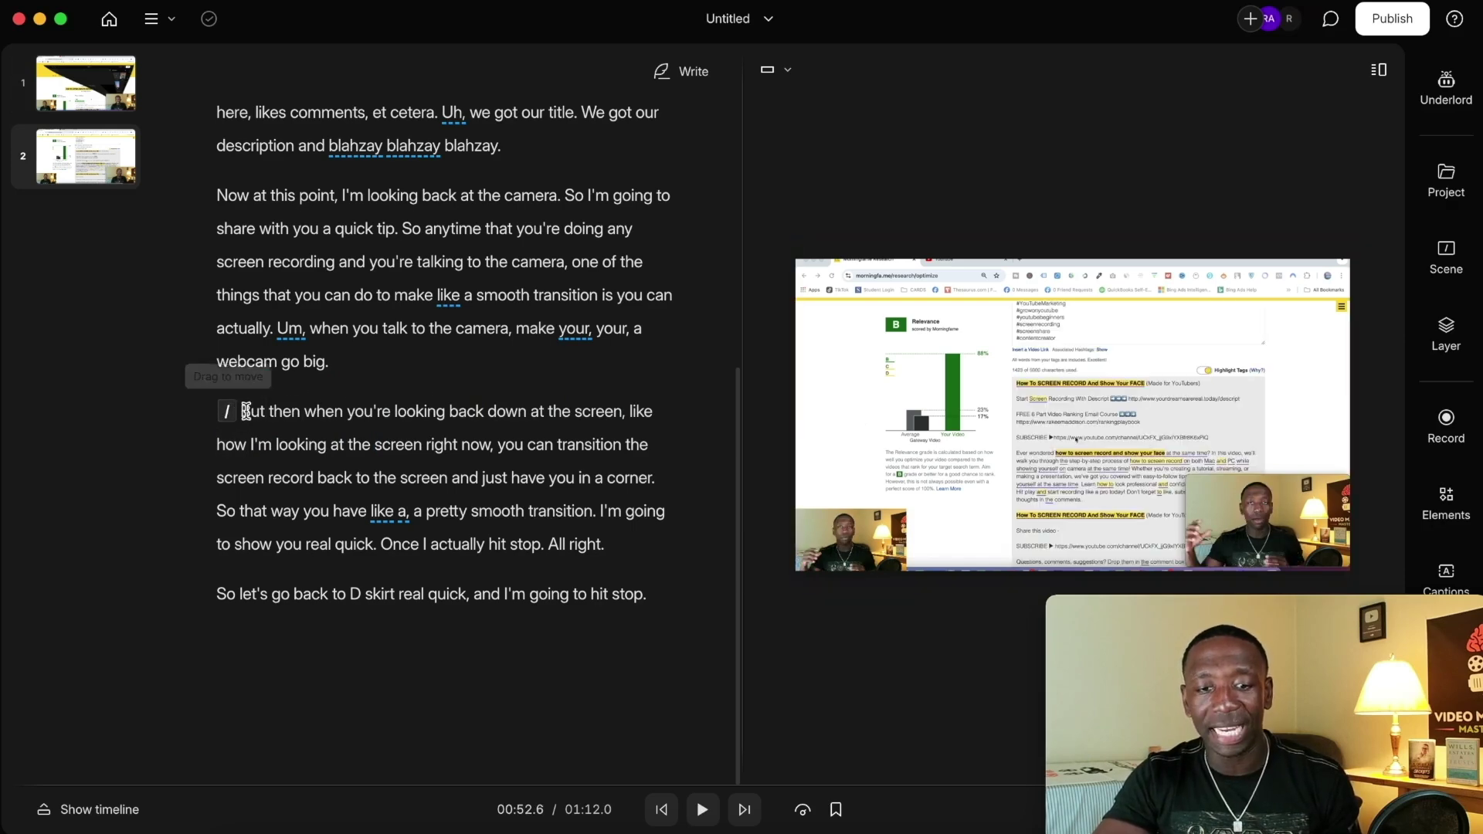
# Try enlarging the webcam over the screen recording, then undo it.
pyautogui.click(887, 550)
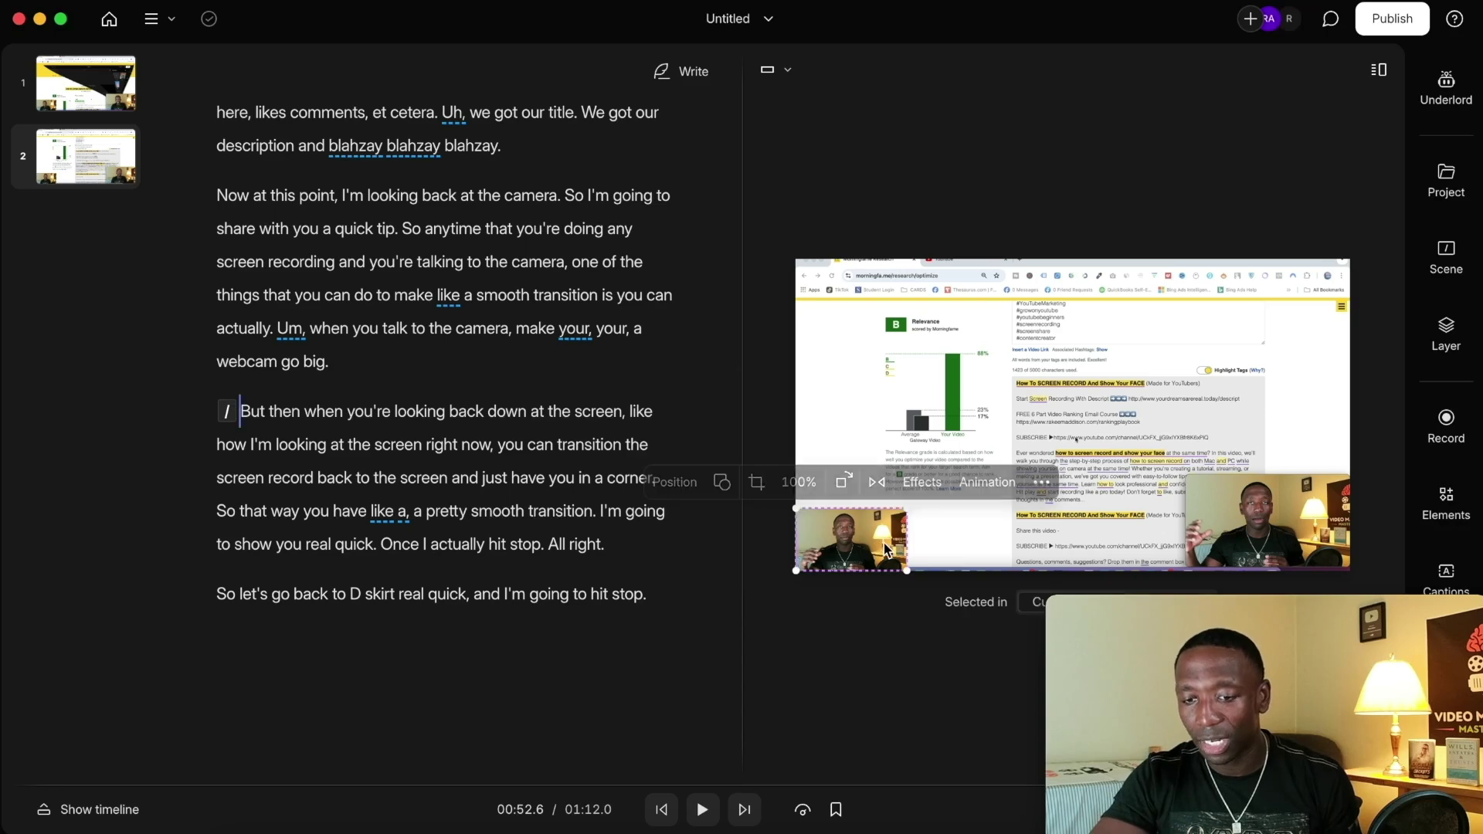
pyautogui.moveTo(907, 509); pyautogui.dragTo(1354, 261)
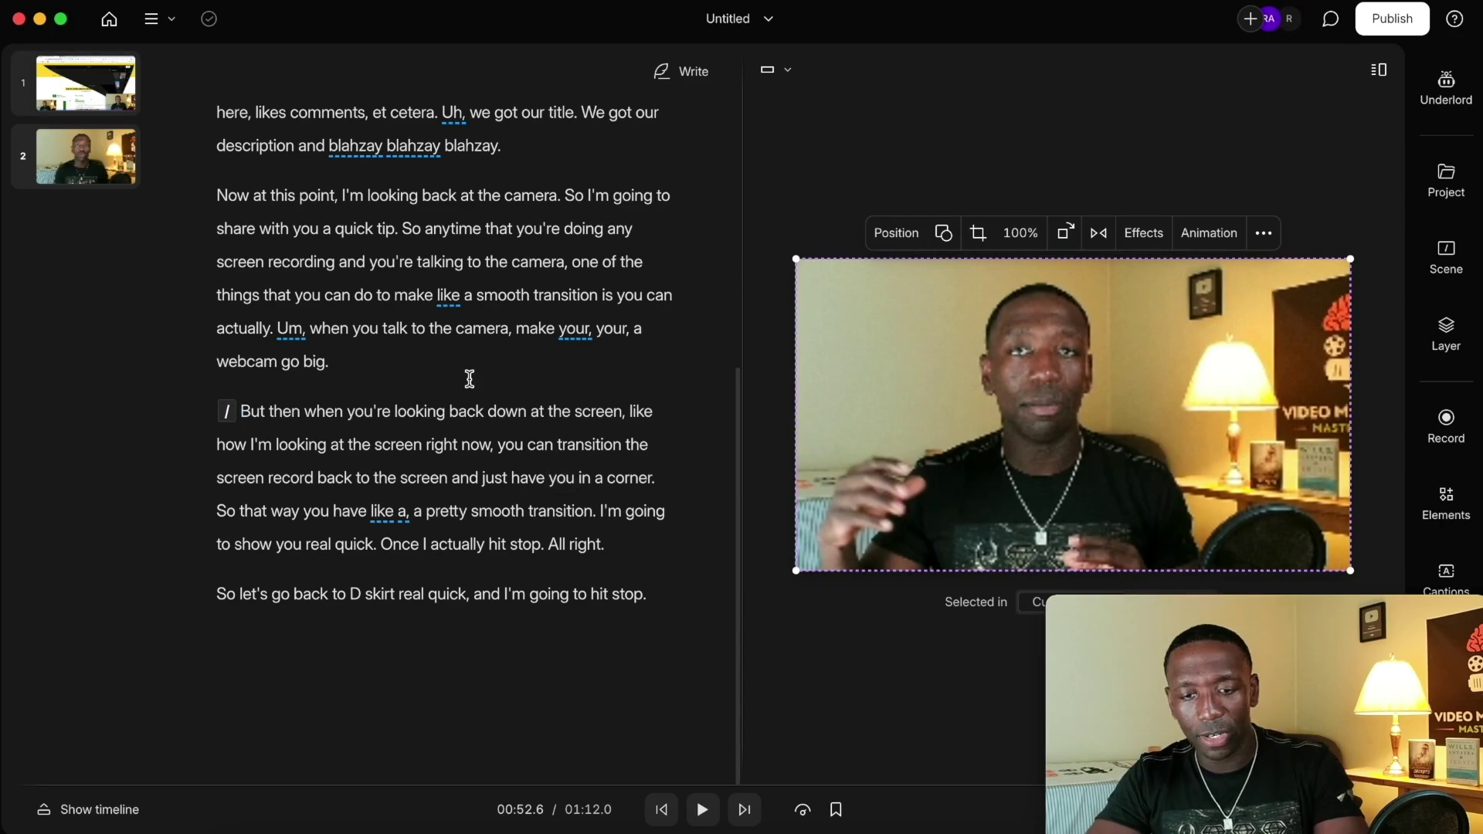
pyautogui.press('super+z')
pyautogui.scroll(1, 474, 326)
# Split a new scene before 'So anytime' and make its webcam fill the frame.
pyautogui.click(406, 232)
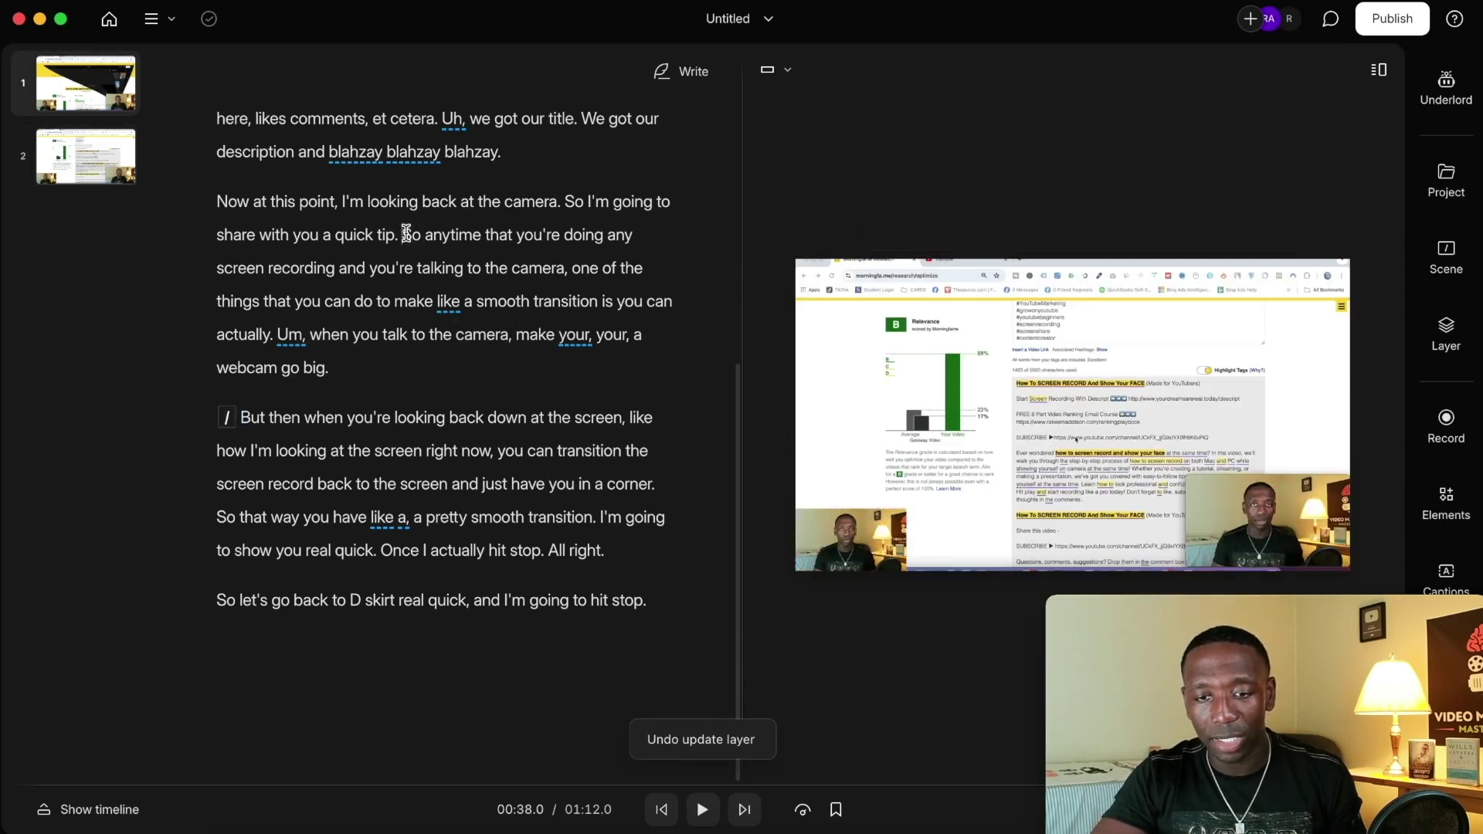
pyautogui.press('/')
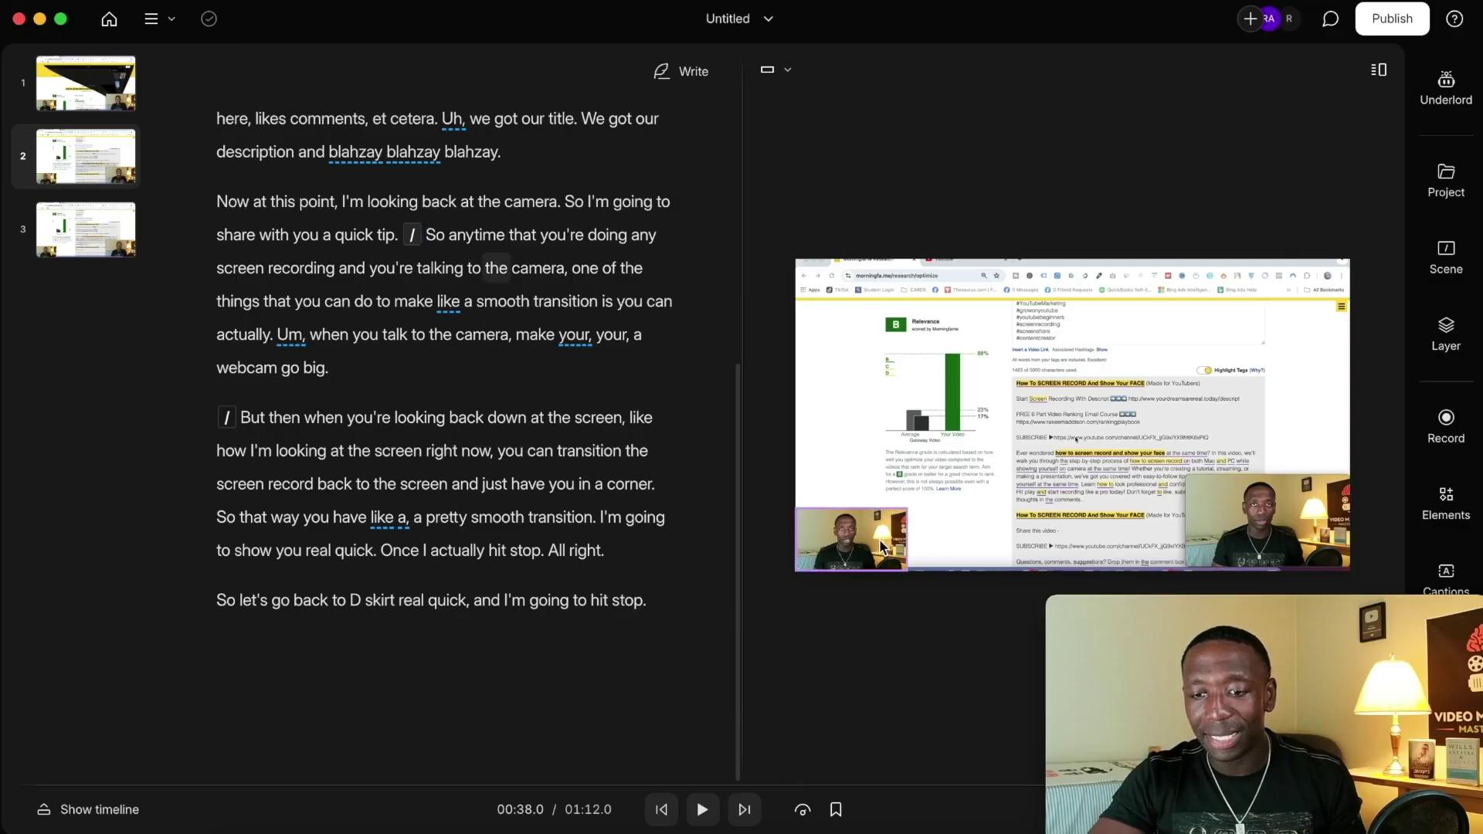
pyautogui.click(881, 545)
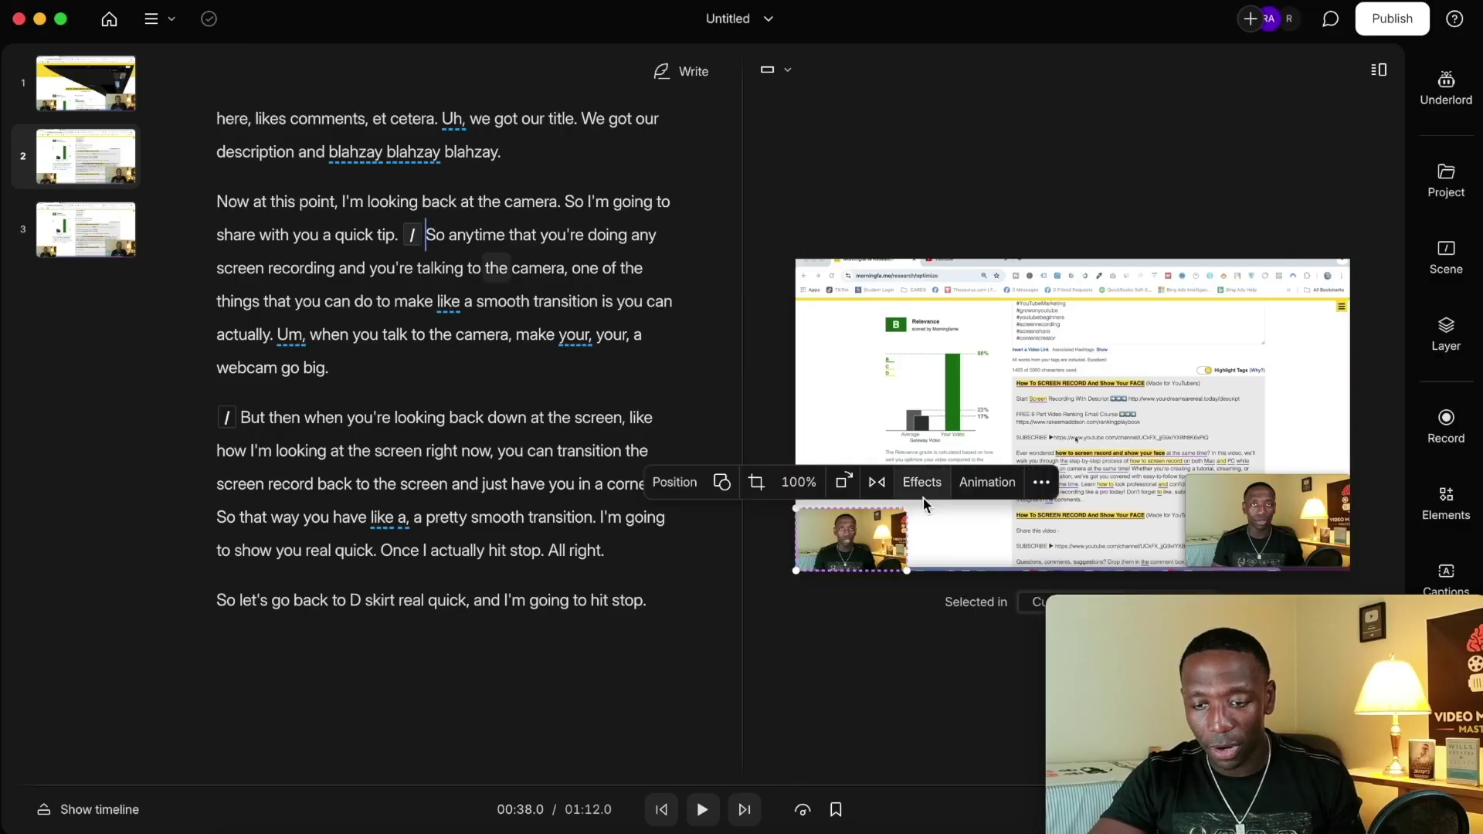
pyautogui.moveTo(907, 506); pyautogui.dragTo(1344, 241)
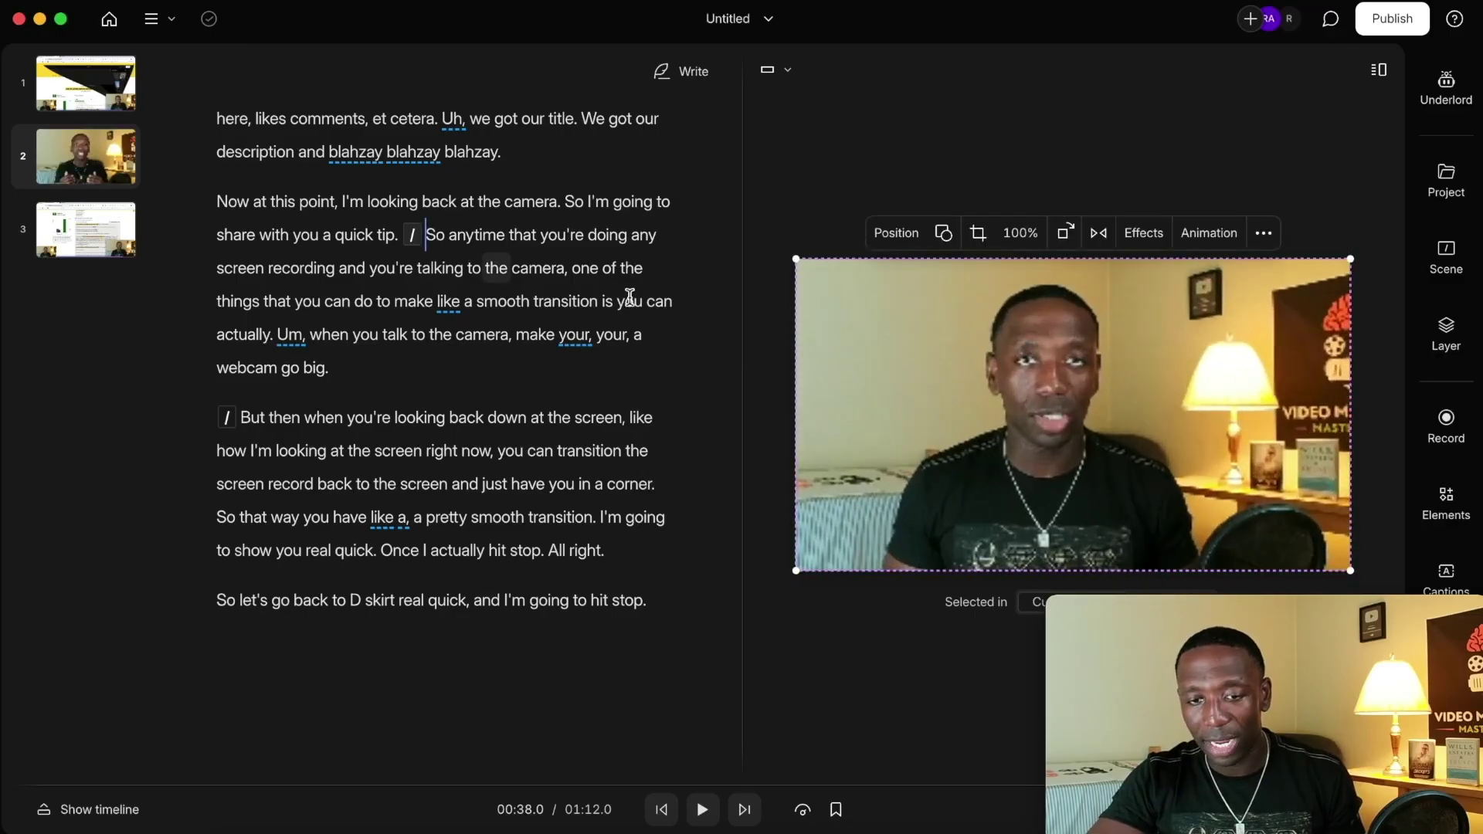
pyautogui.click(246, 416)
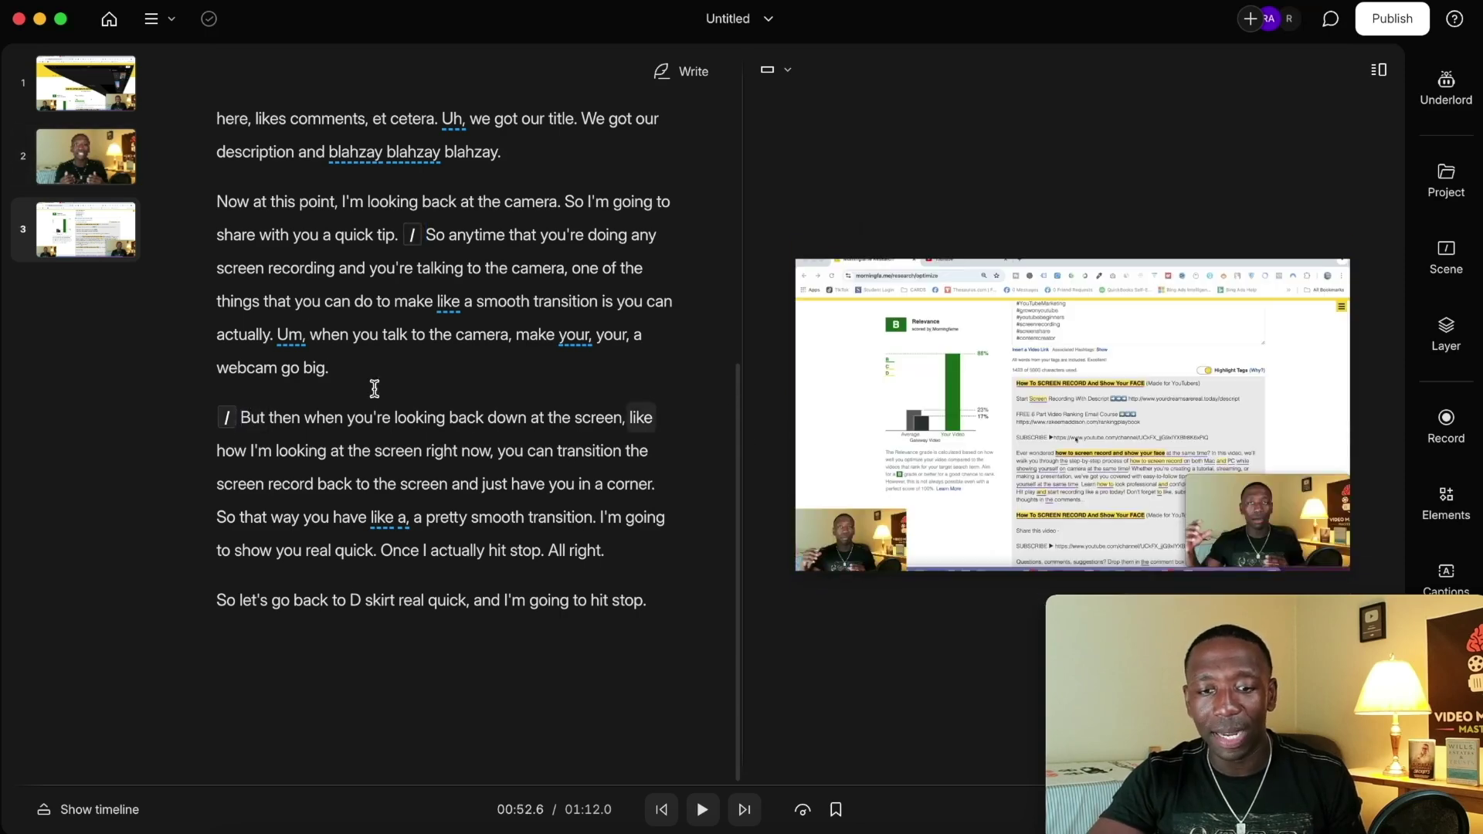
pyautogui.click(440, 301)
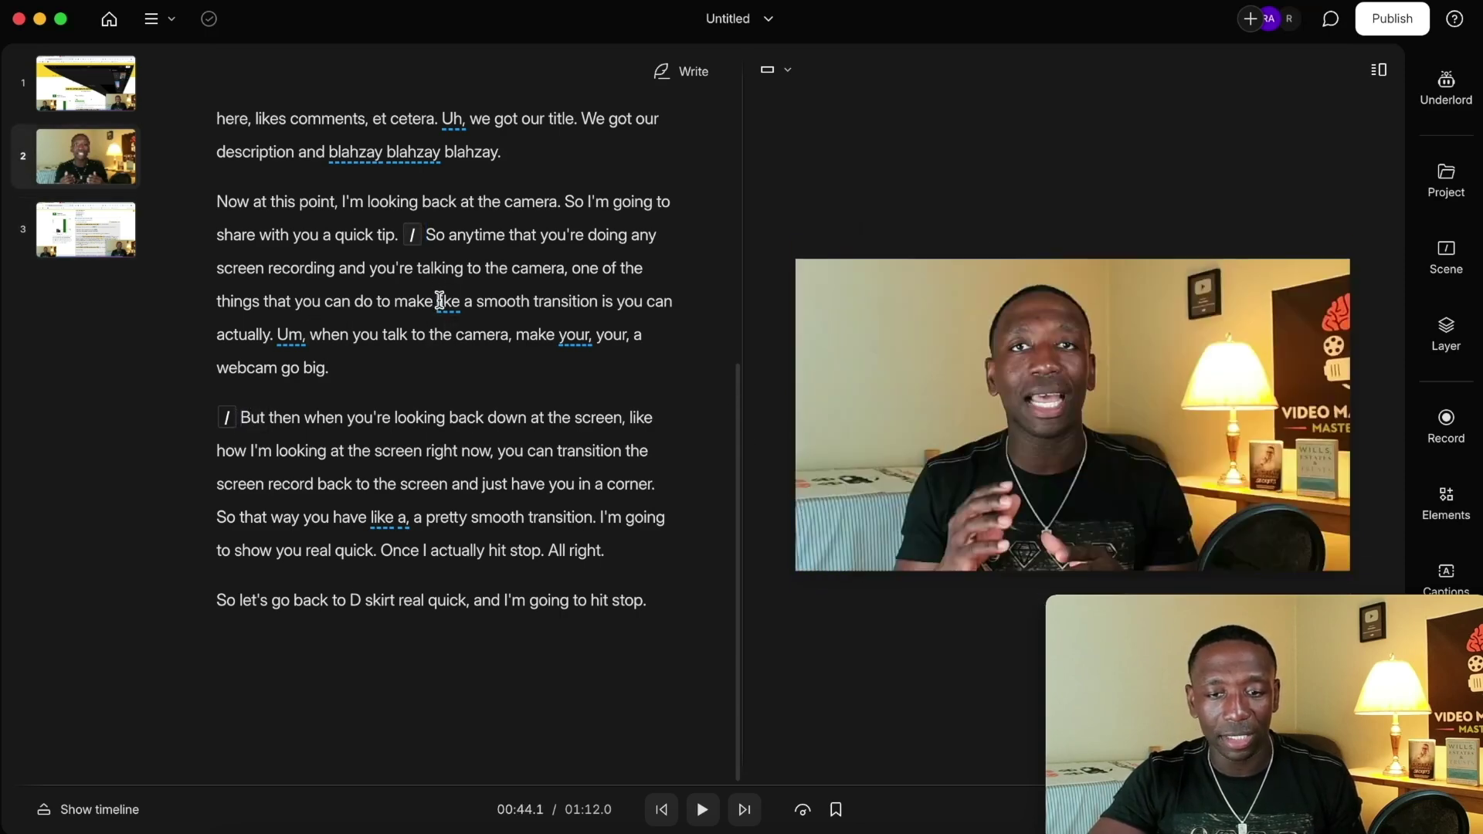
pyautogui.click(519, 334)
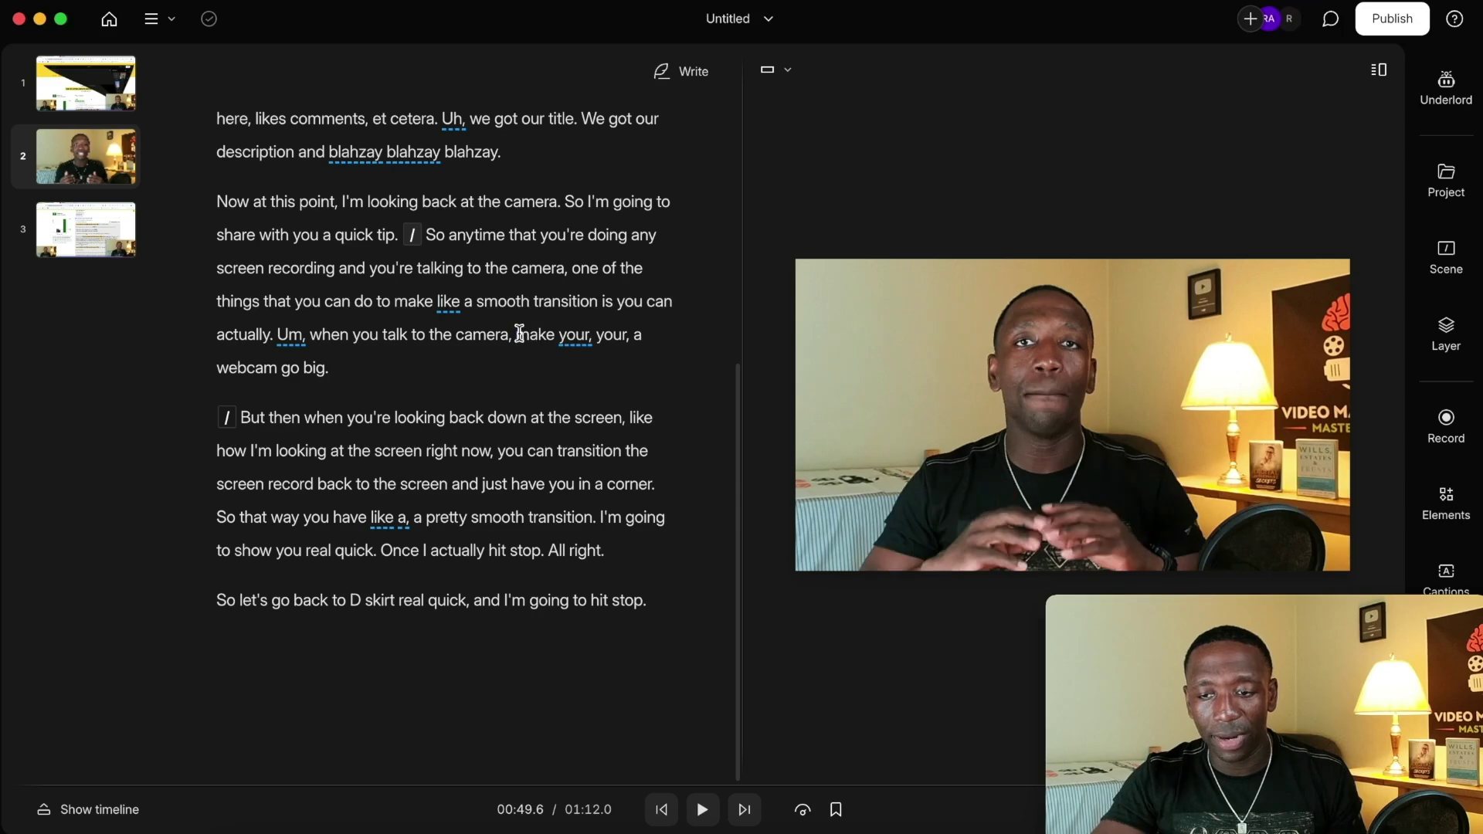
pyautogui.press('space')
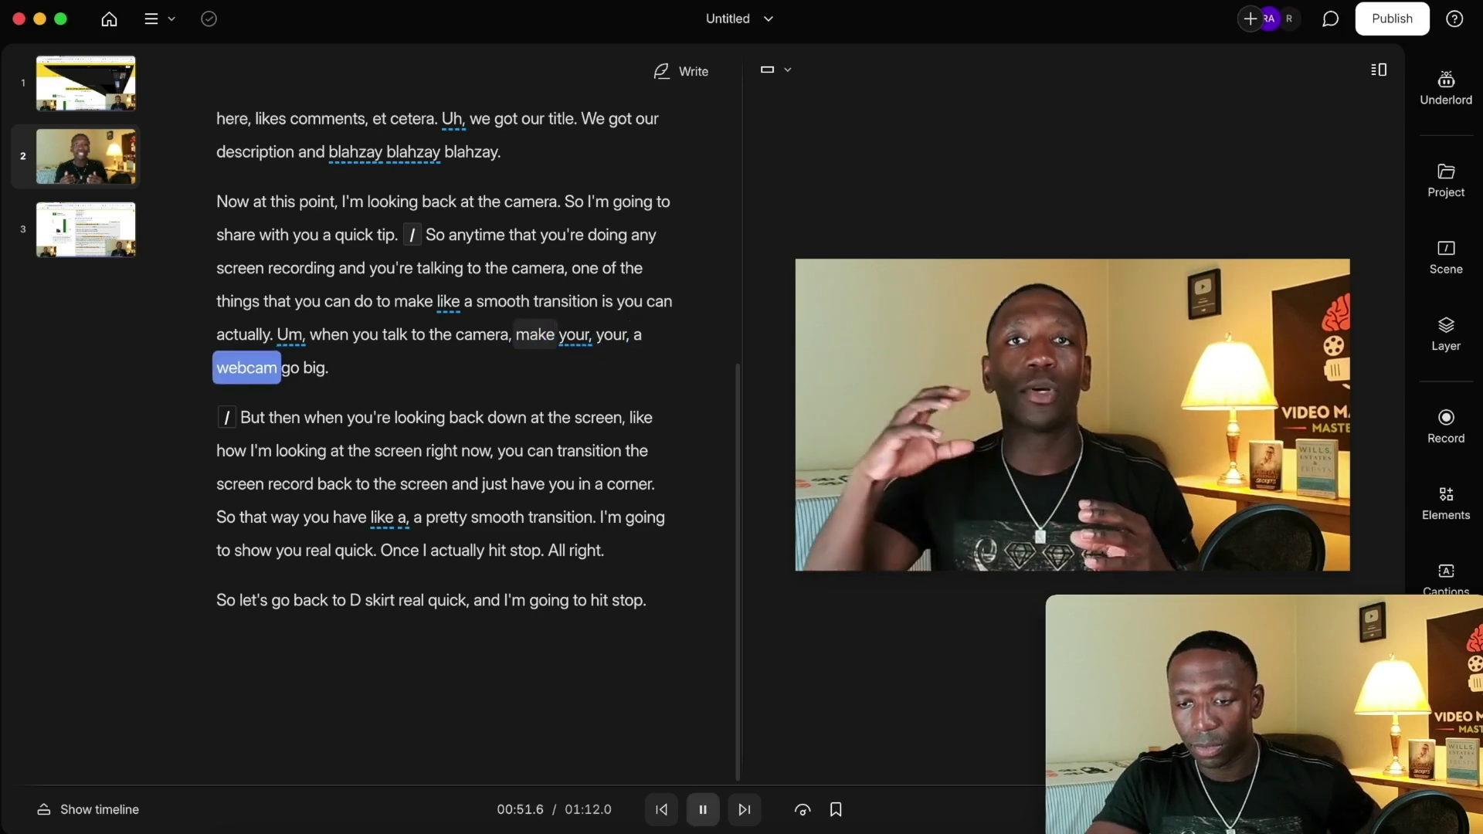
pyautogui.press('space')
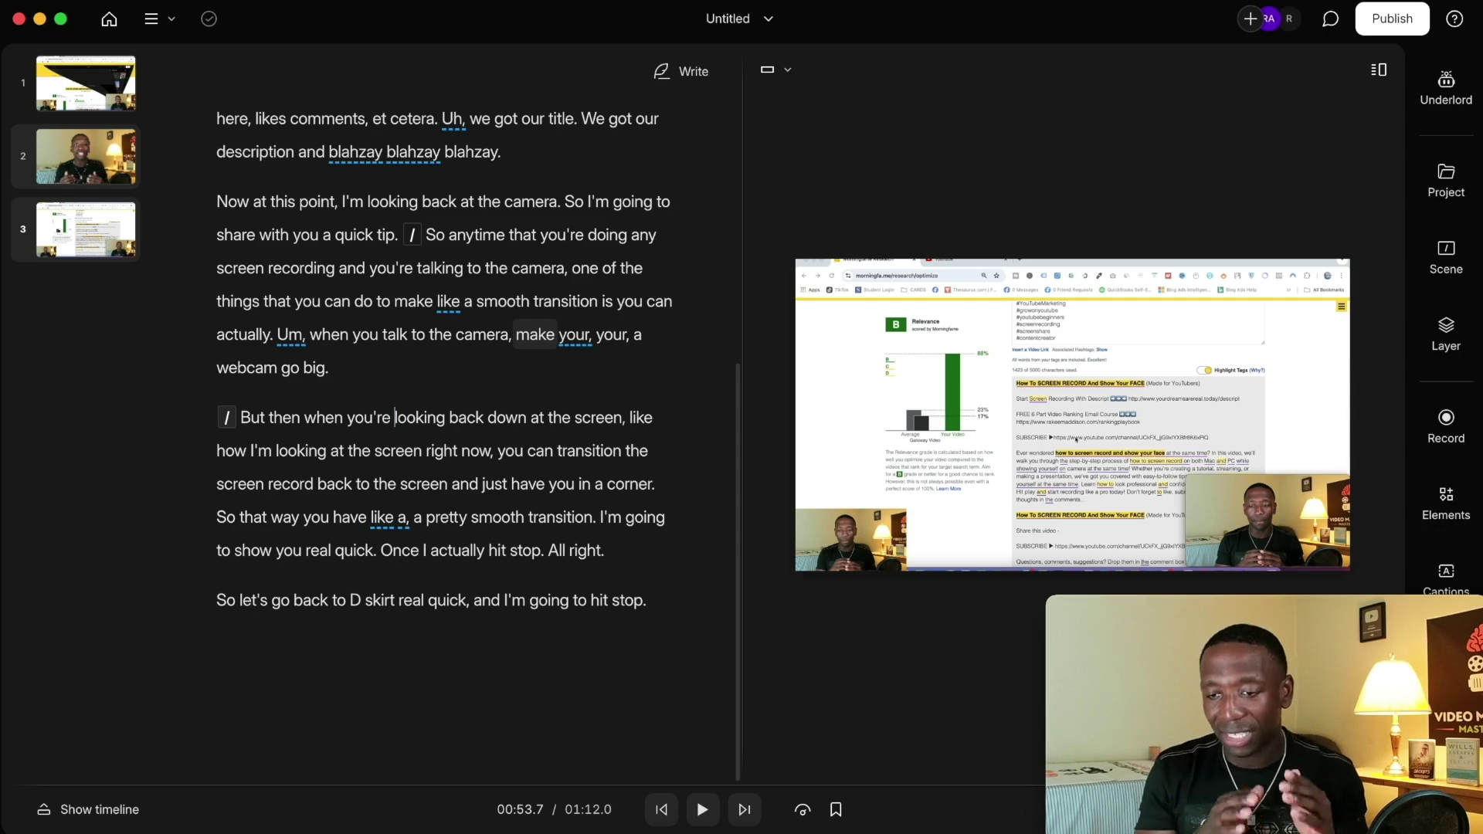
pyautogui.click(382, 332)
pyautogui.press('space')
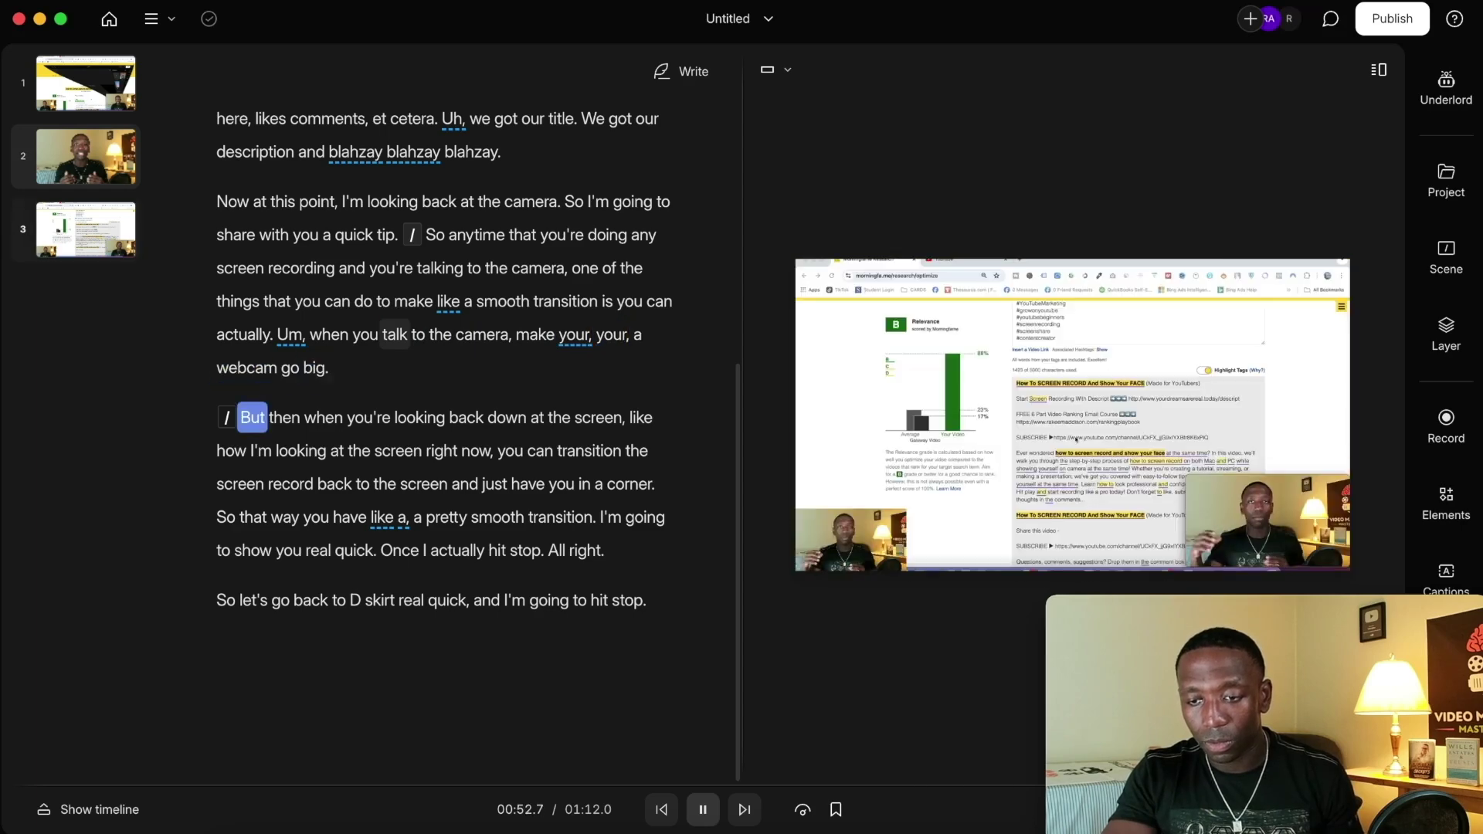
pyautogui.press('space')
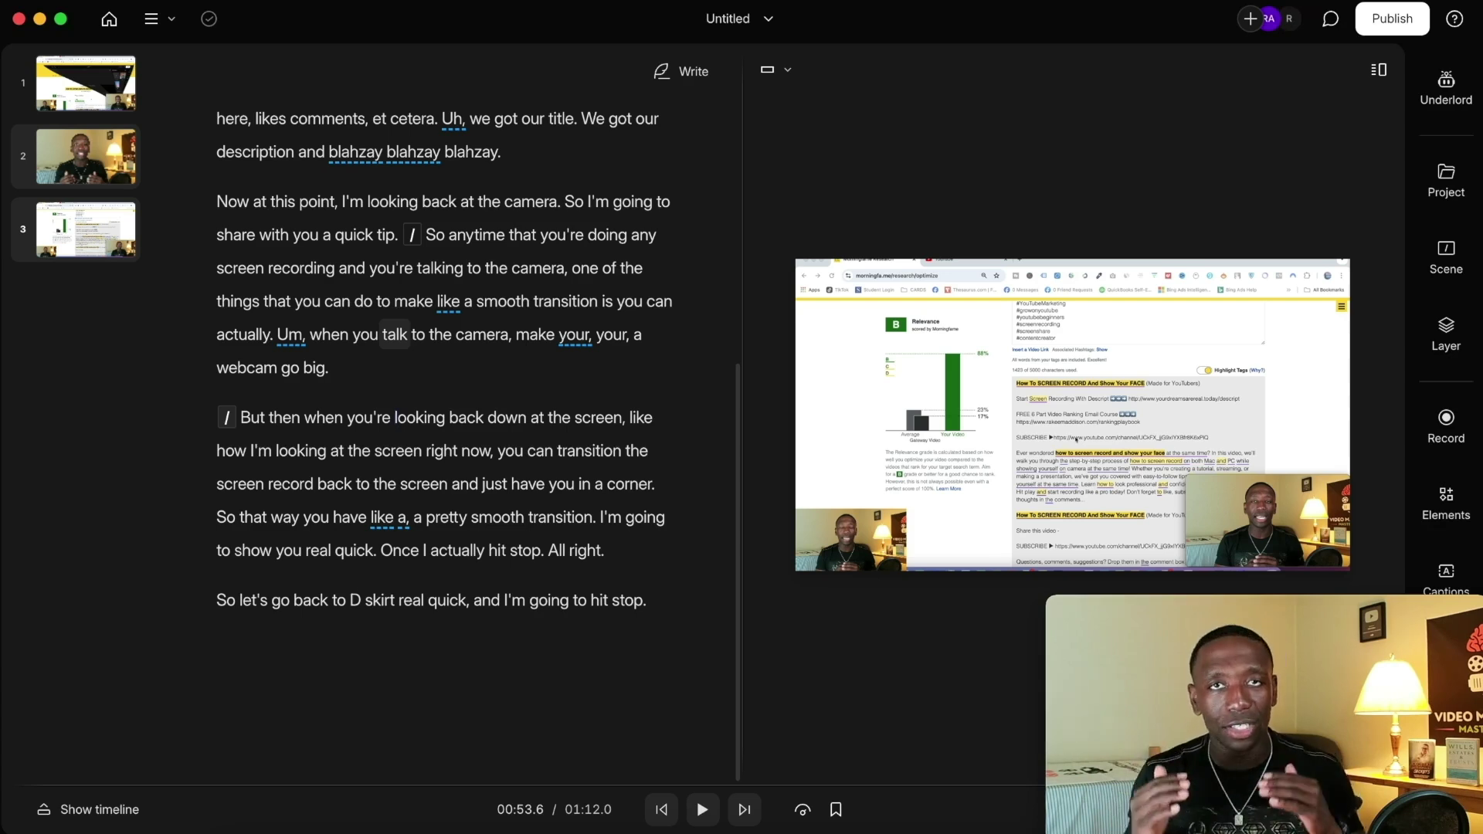
pyautogui.scroll(-1, 394, 335)
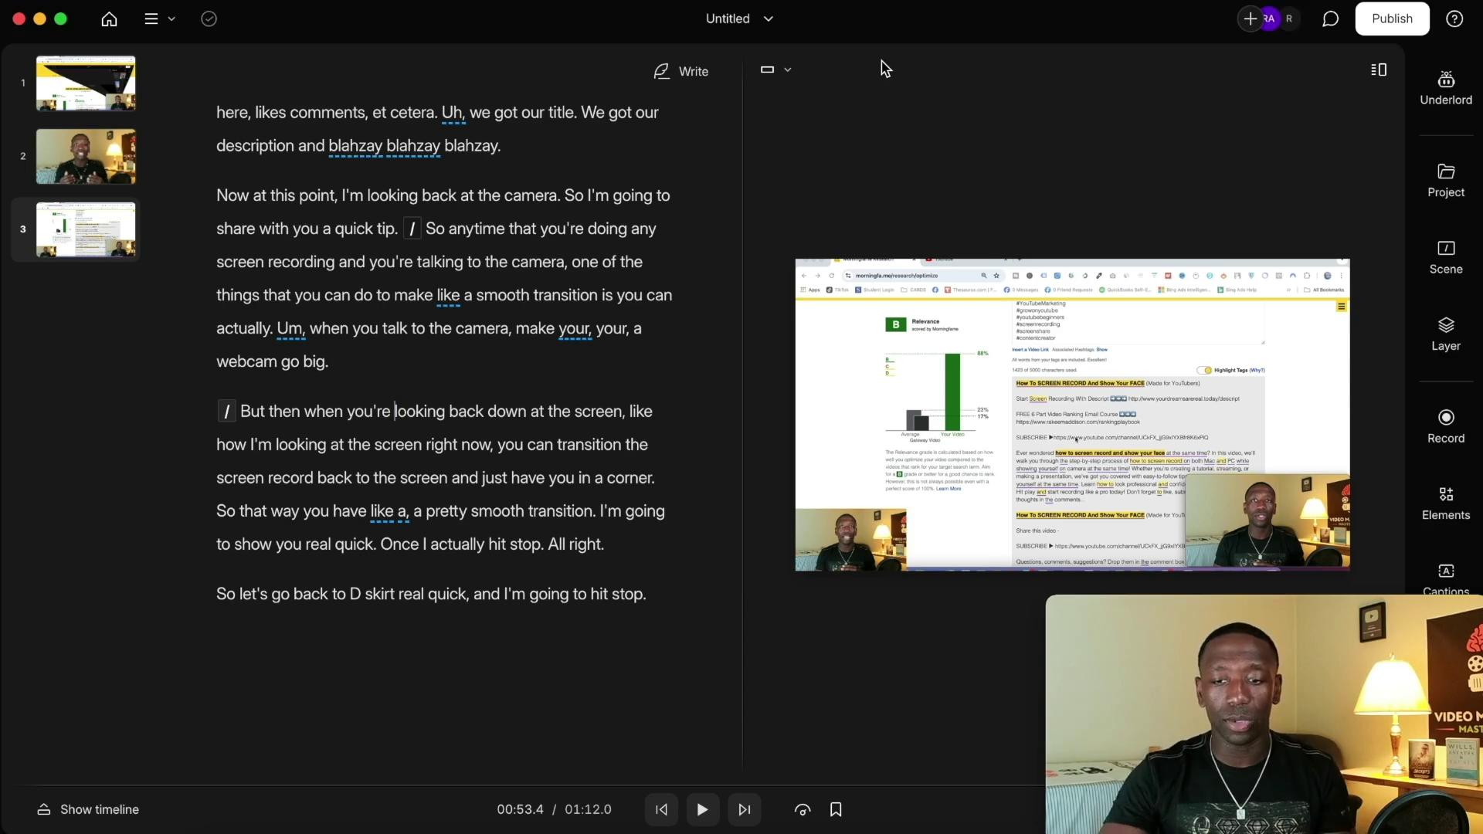
# Export the video at Max (1080p) resolution and High quality as Untitled.mp4.
pyautogui.click(151, 18)
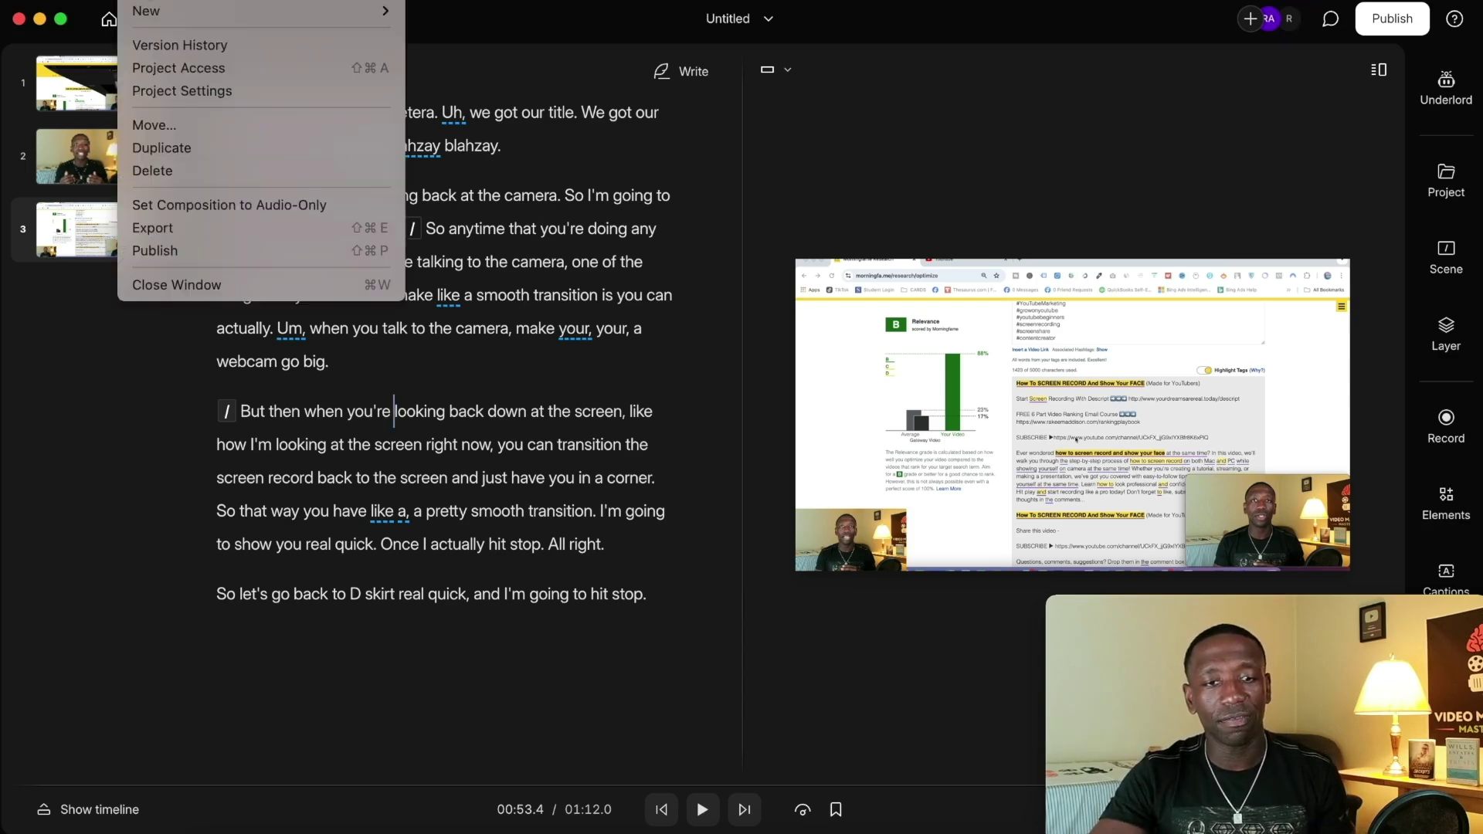
pyautogui.click(239, 232)
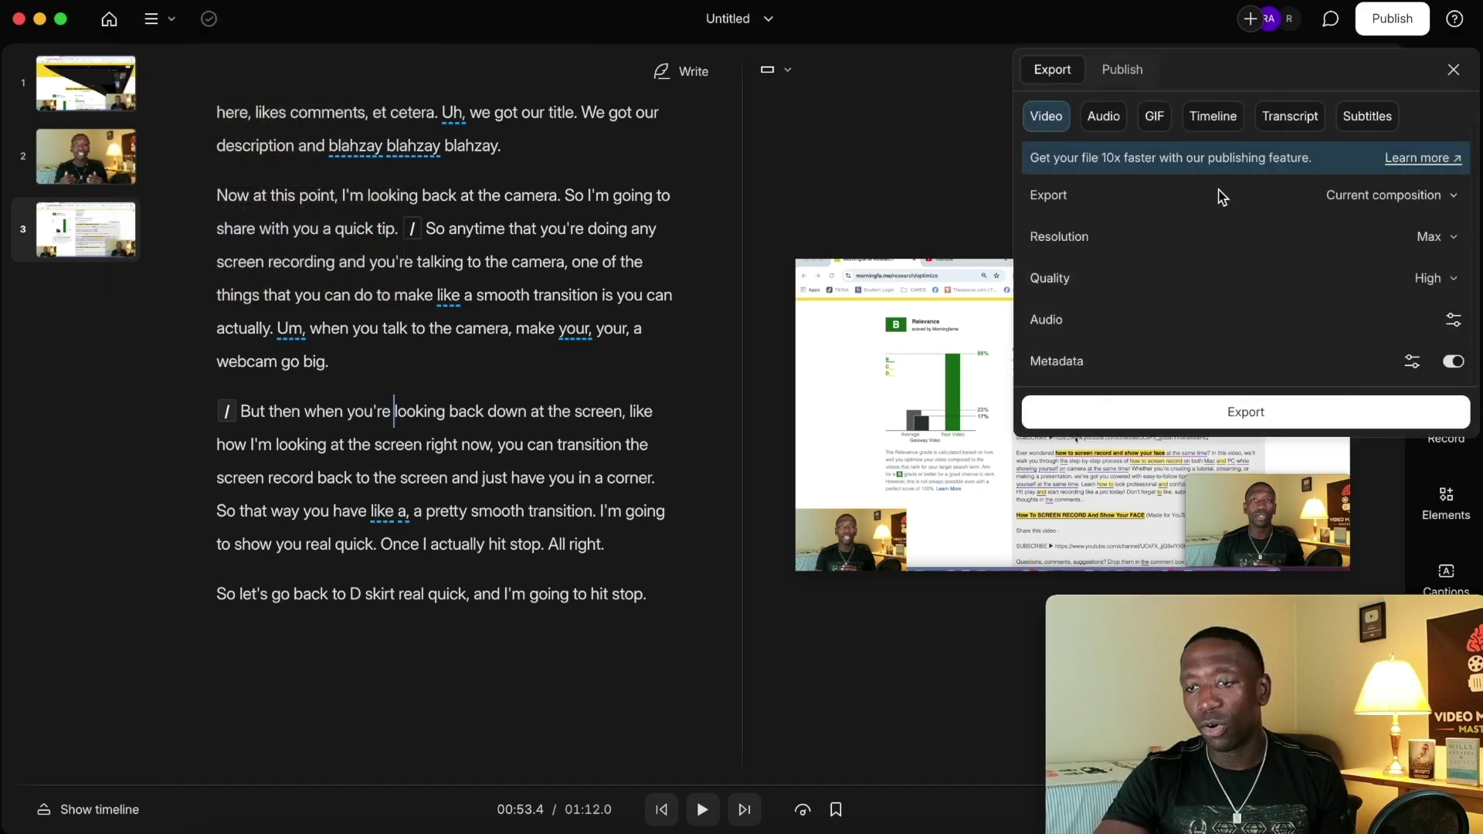
pyautogui.click(1455, 245)
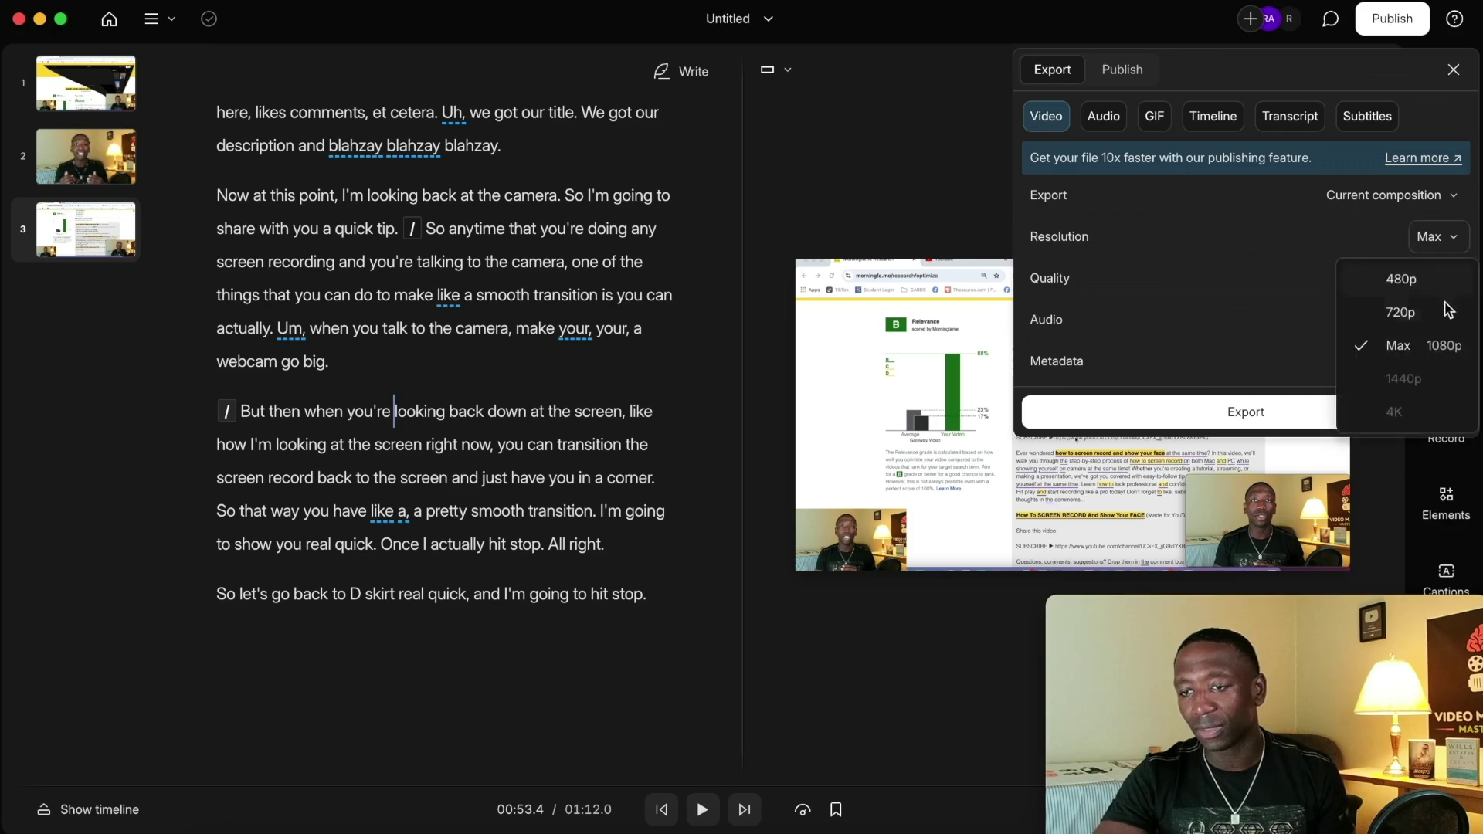
pyautogui.click(1426, 353)
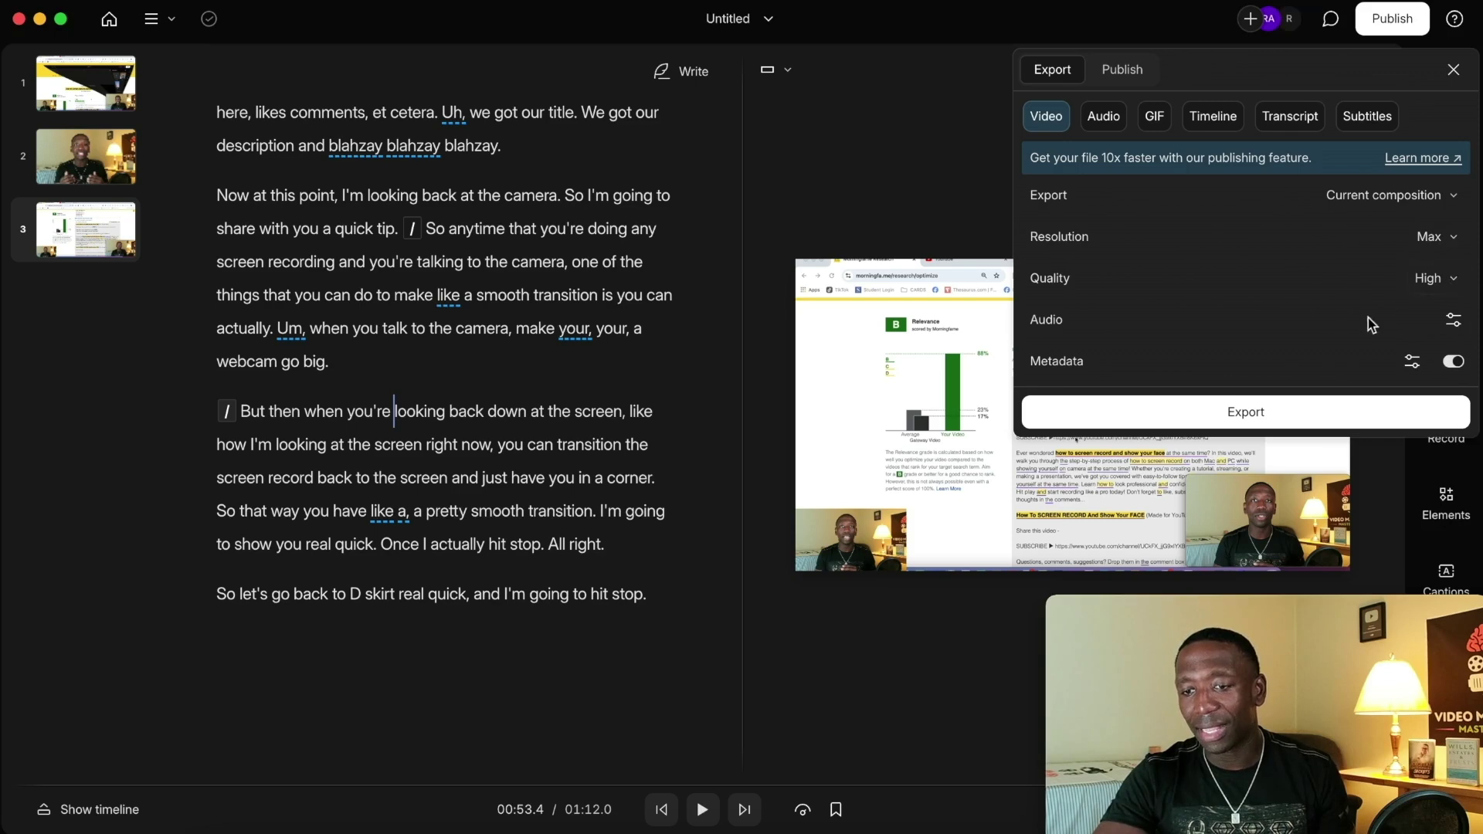
pyautogui.click(1247, 411)
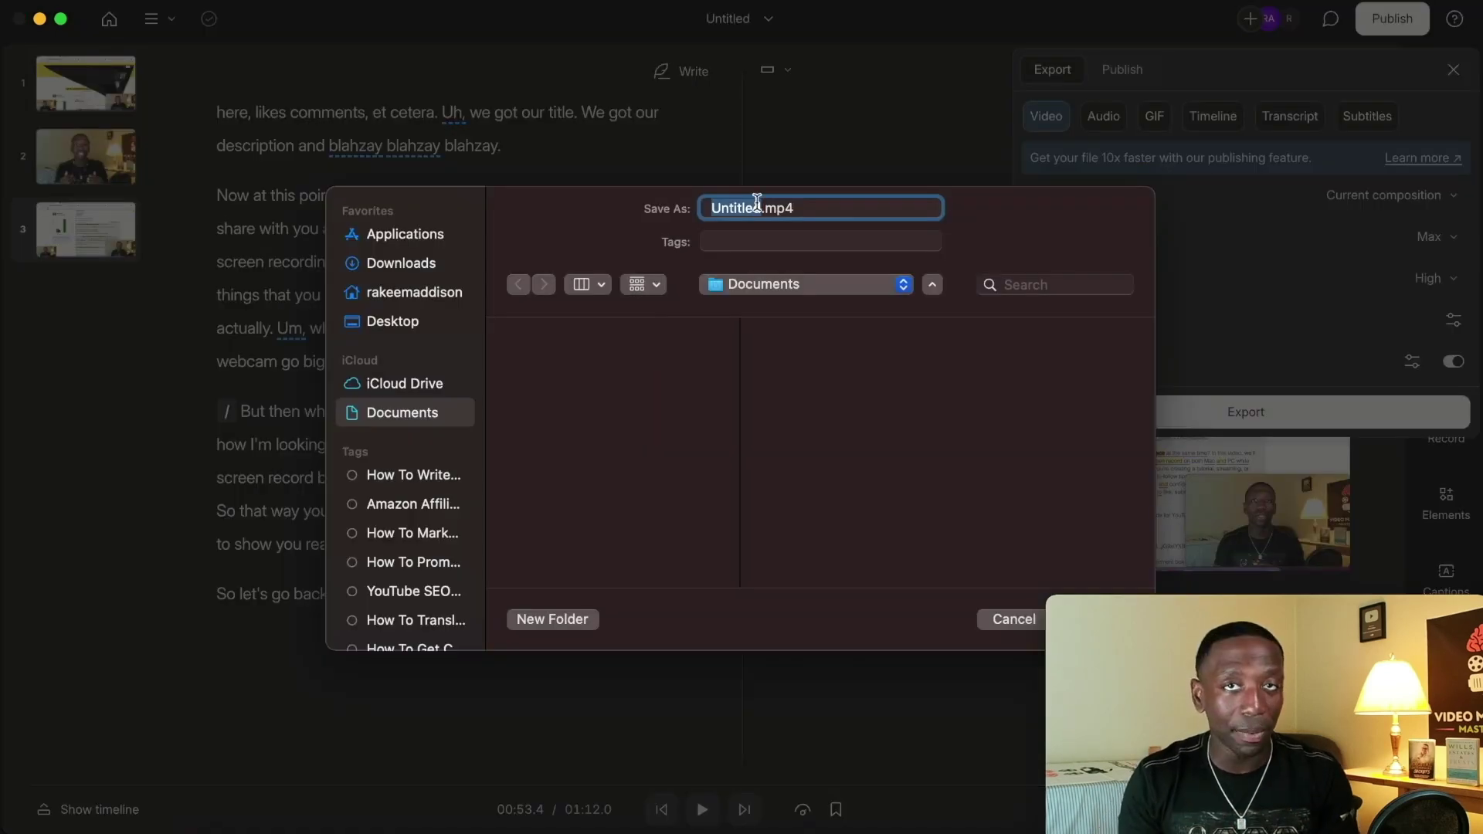